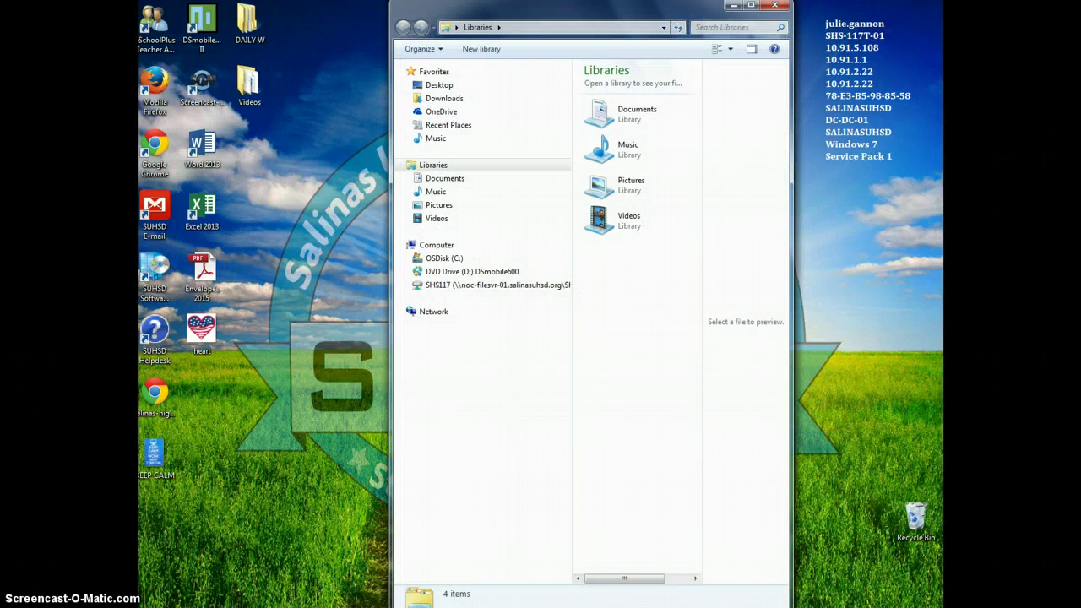
# Browse the S: drive to HandOuts > BT 1-2 > Quarter 3, then close Explorer.
pyautogui.click(435, 284)
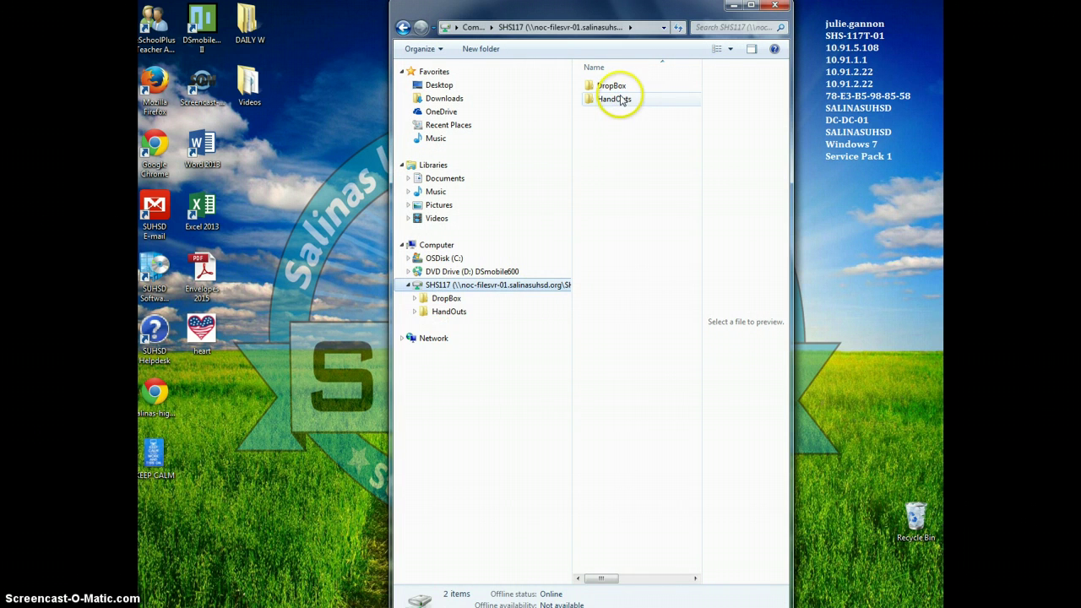
pyautogui.doubleClick(619, 99)
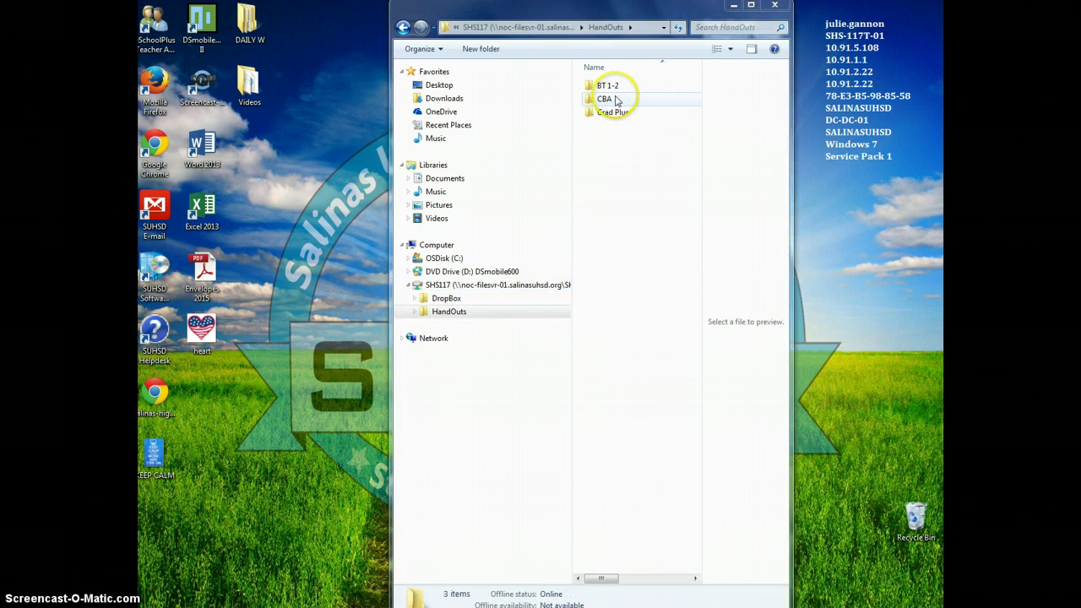
pyautogui.doubleClick(608, 87)
pyautogui.doubleClick(610, 112)
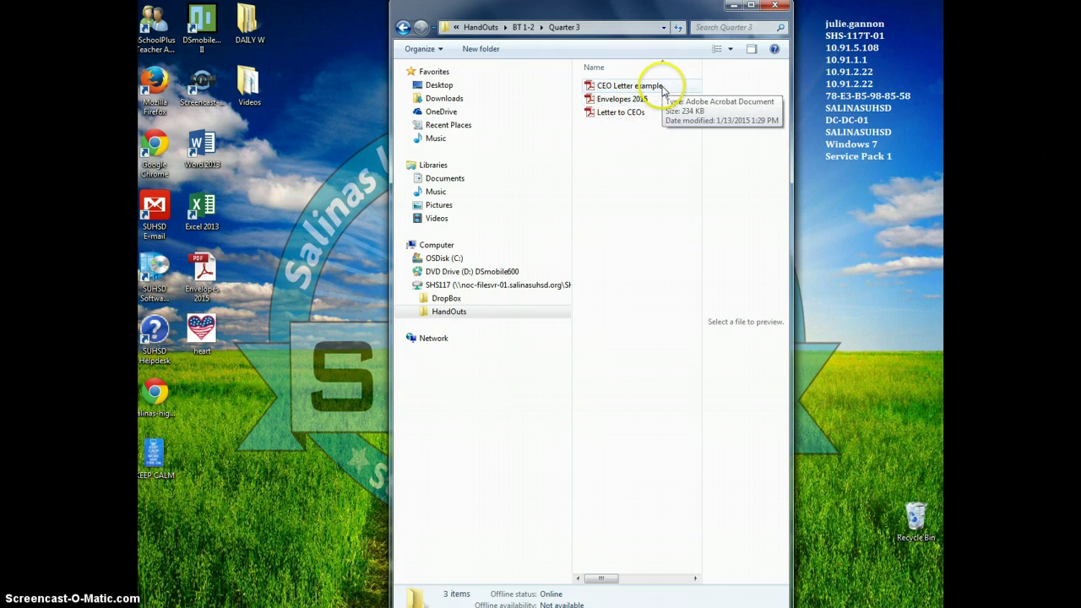
pyautogui.click(775, 7)
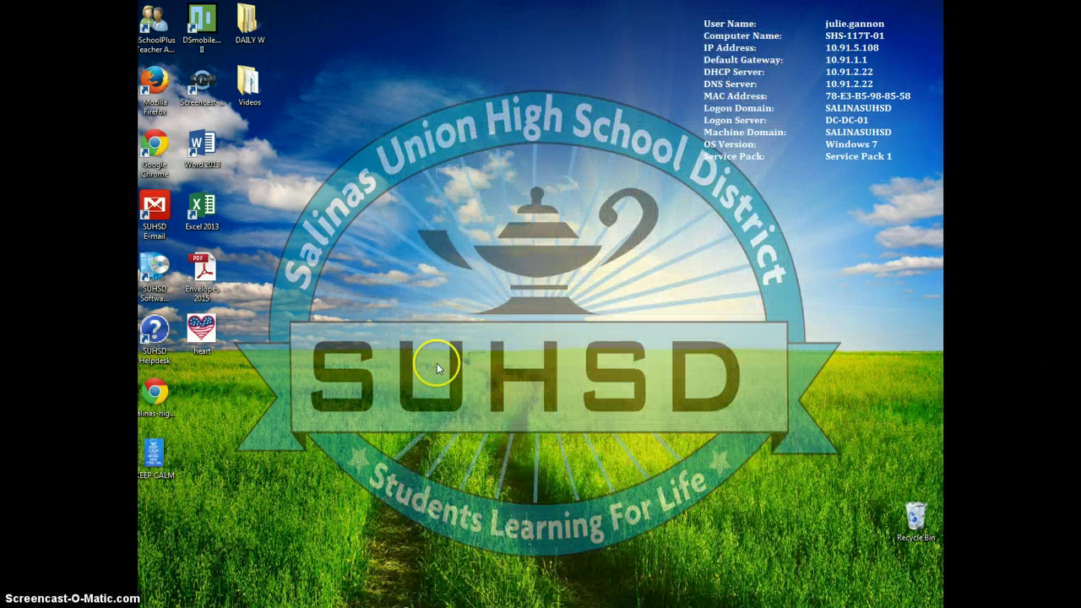
# Launch Word, create a blank document and set it up as a mail-merge Labels sheet.
pyautogui.doubleClick(200, 152)
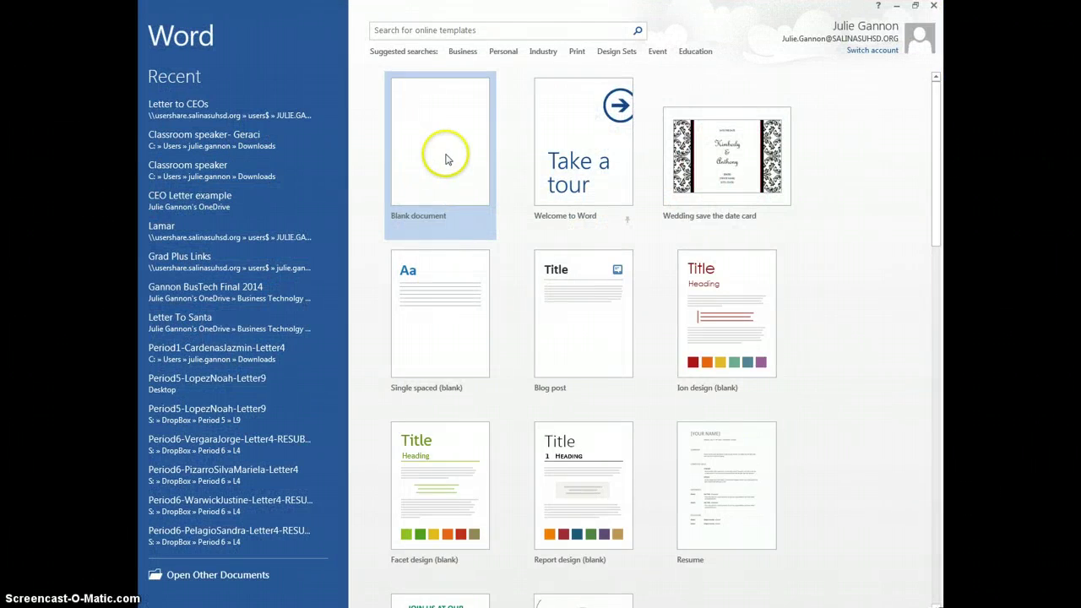
pyautogui.click(446, 158)
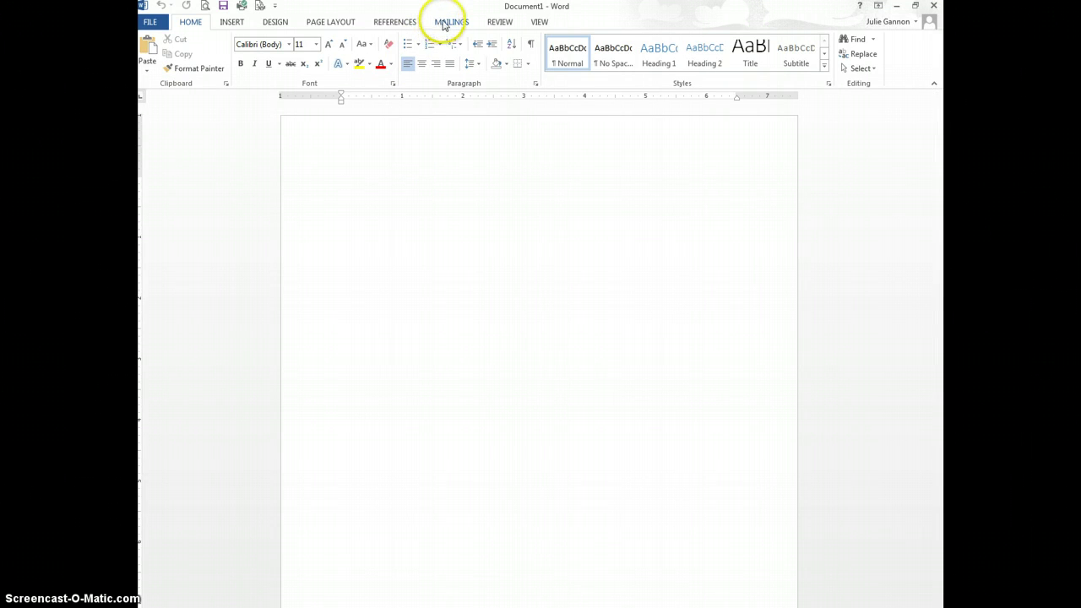
pyautogui.click(444, 23)
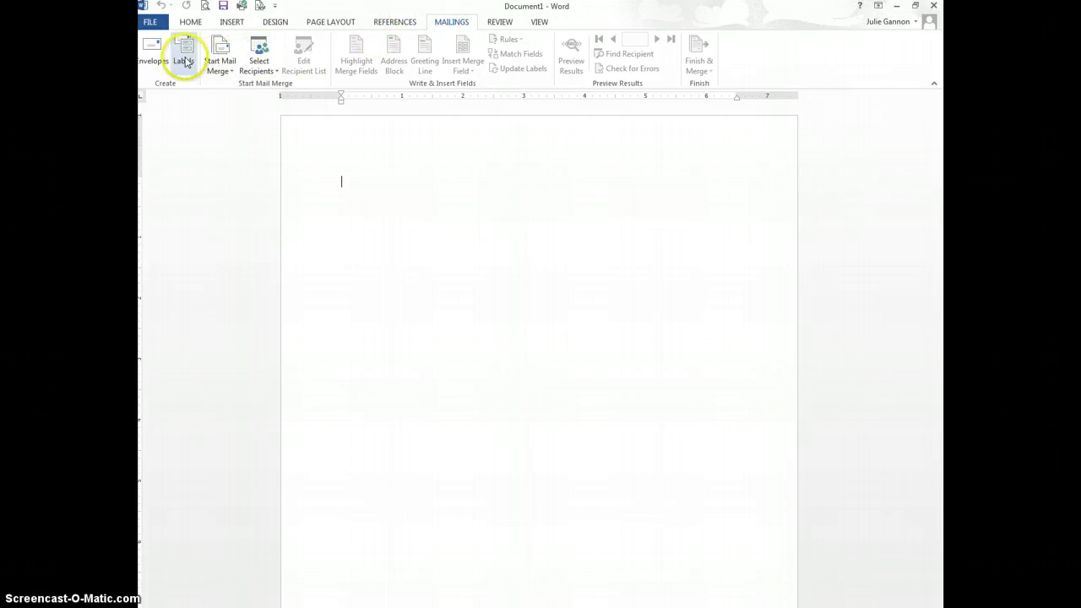
pyautogui.click(210, 64)
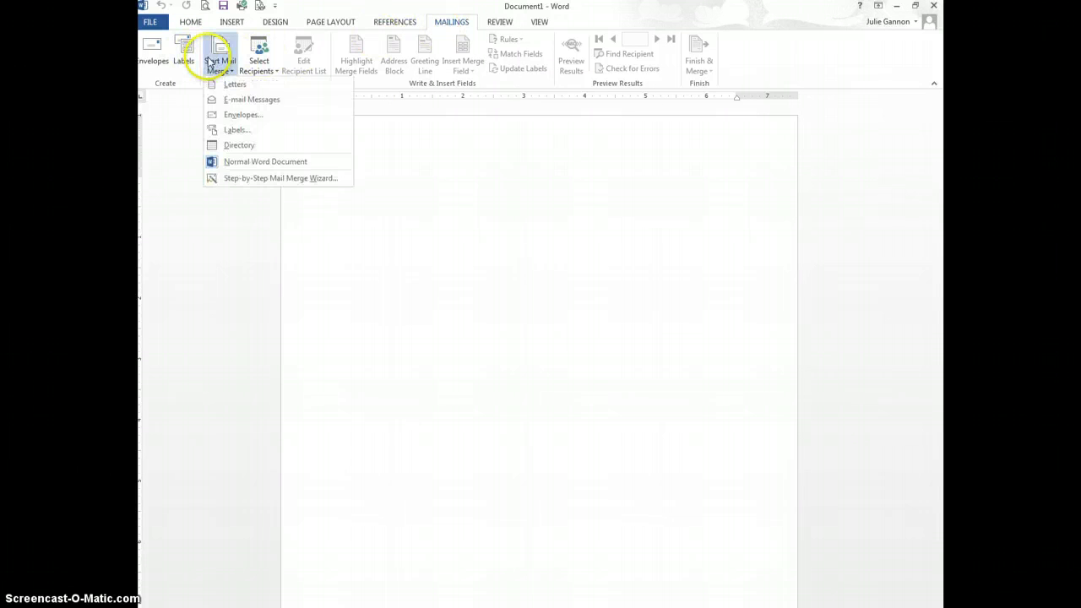
pyautogui.click(208, 127)
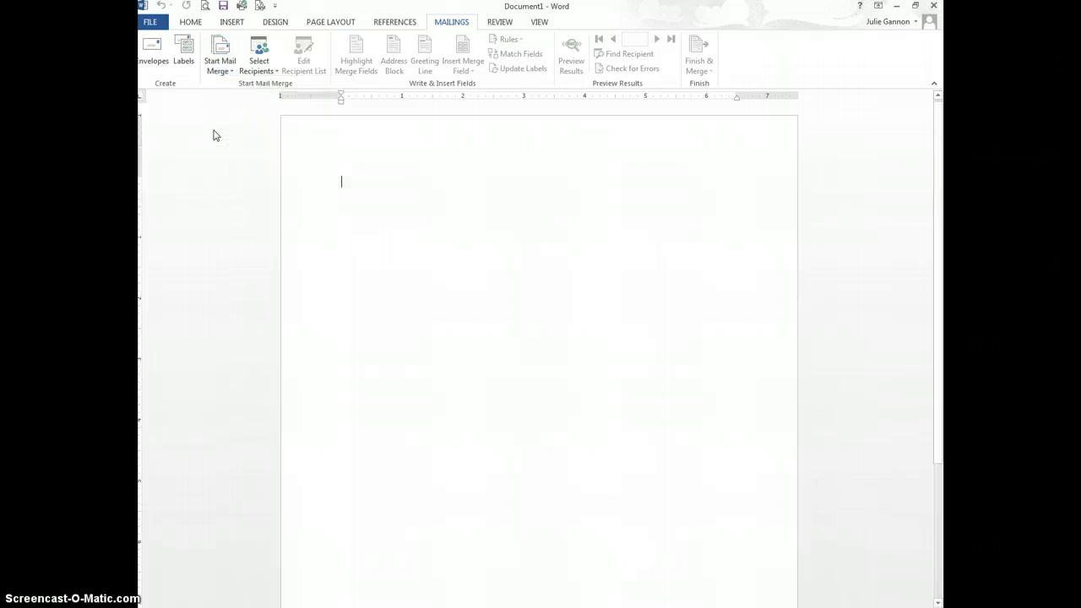
pyautogui.click(620, 389)
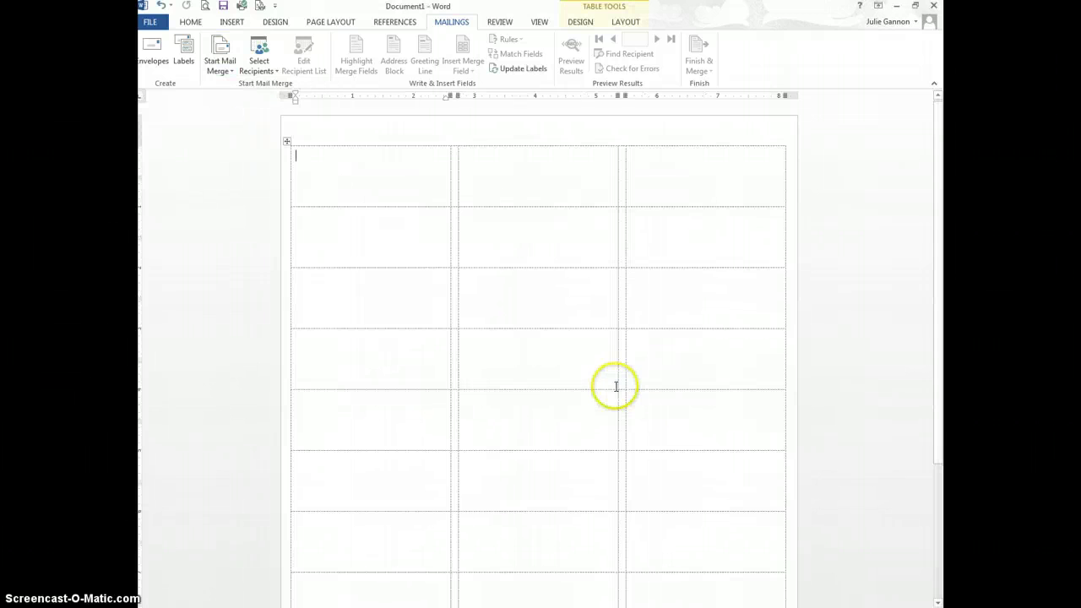
# Type a placeholder name, street and city in the first label, fix the capital M, then select the lines.
pyautogui.click(233, 74)
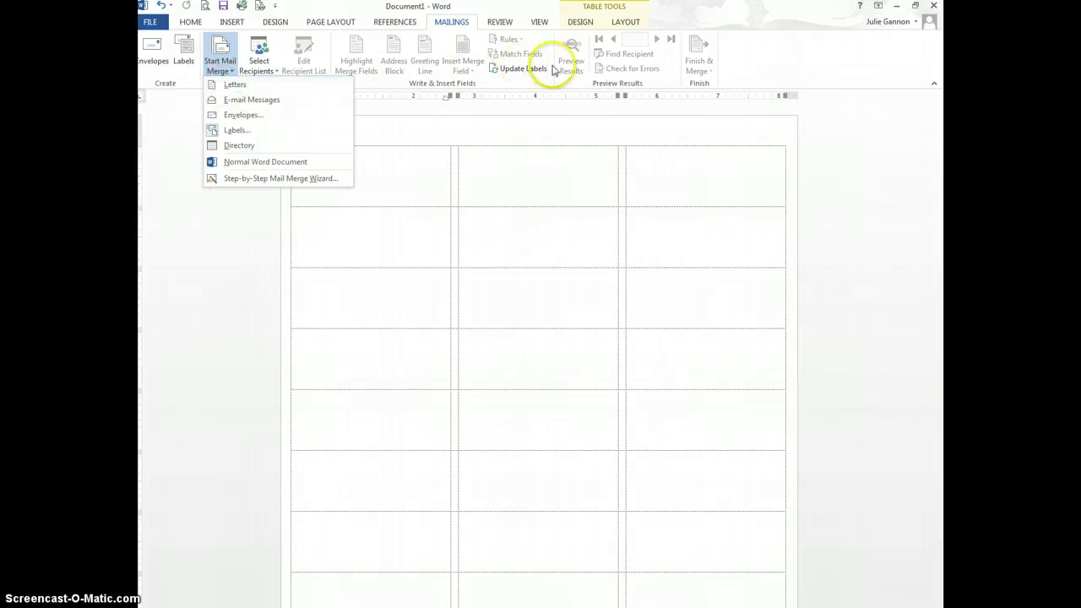
pyautogui.click(402, 162)
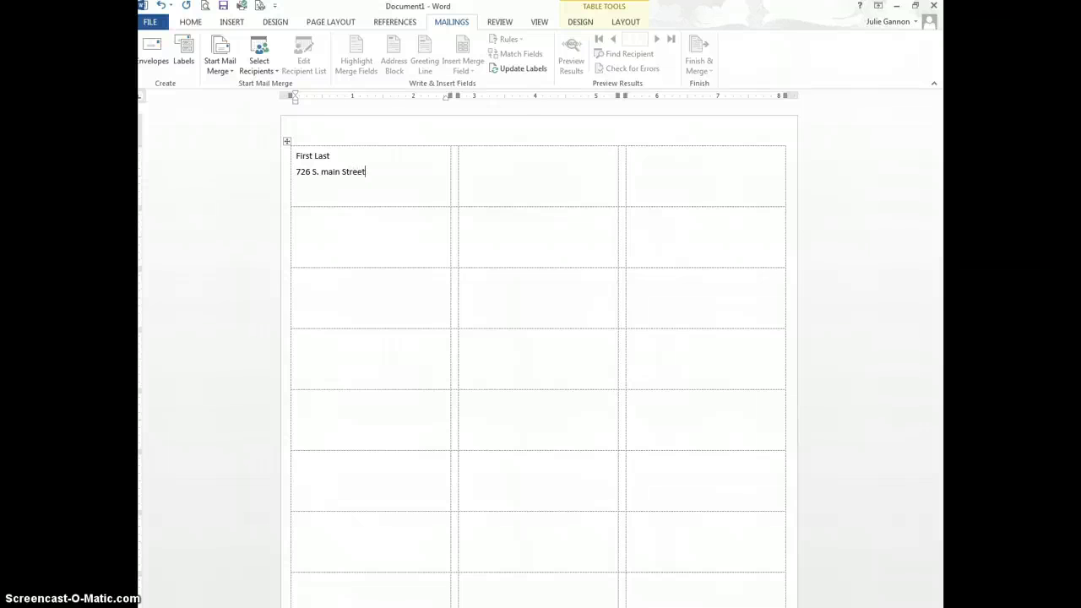
pyautogui.press('BackSpace')
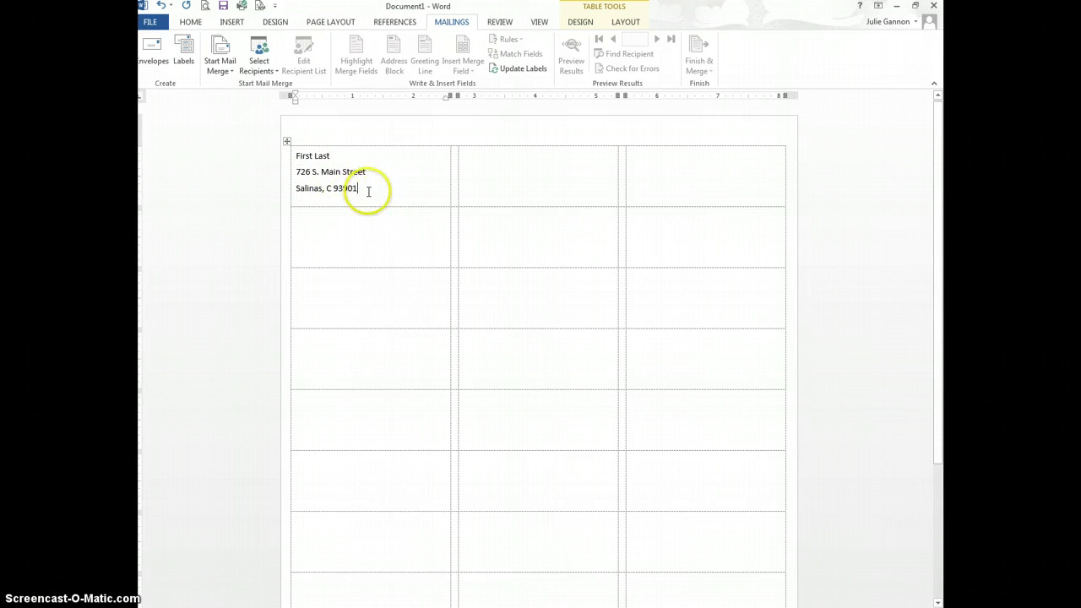
pyautogui.moveTo(363, 188); pyautogui.dragTo(296, 156)
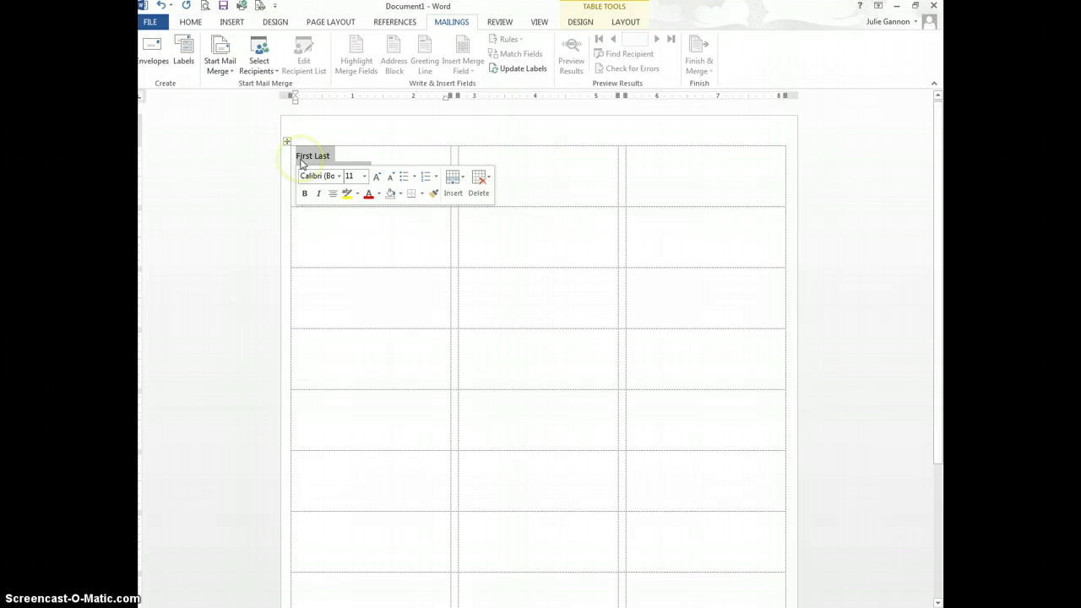
# Change the address lines' Spacing Before from 5.55 pt to 0 pt.
pyautogui.click(189, 24)
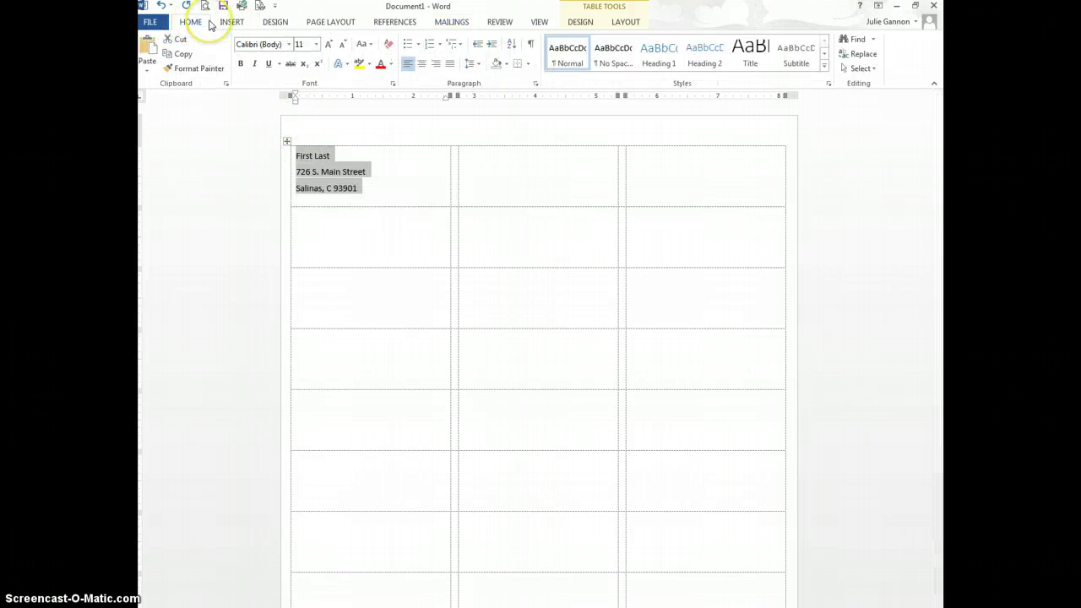
pyautogui.click(534, 86)
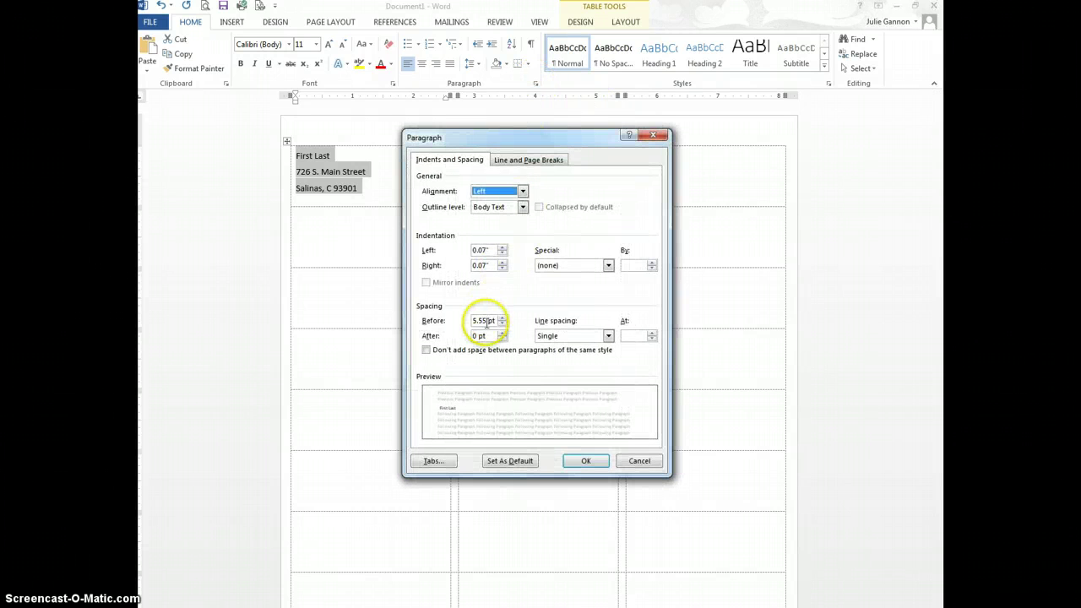
pyautogui.click(492, 321)
pyautogui.moveTo(496, 321); pyautogui.dragTo(448, 325)
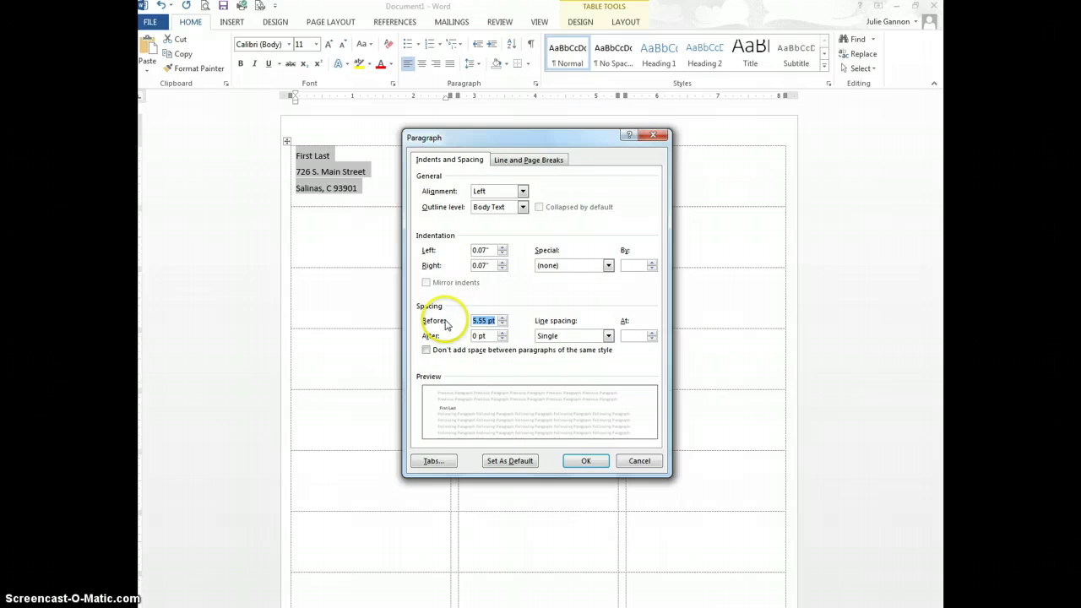
pyautogui.write('0')
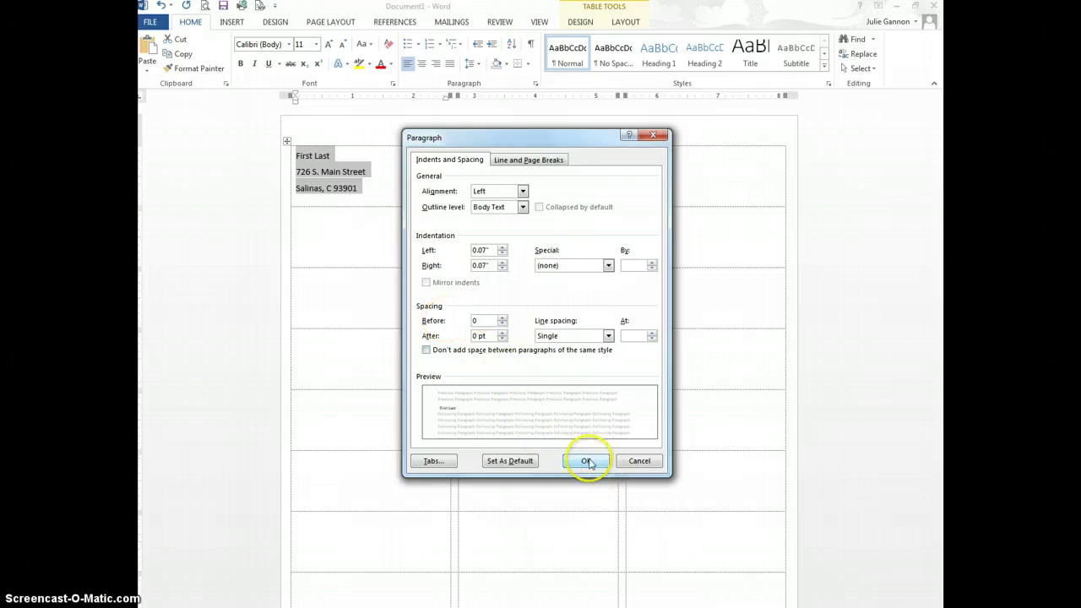
pyautogui.click(586, 460)
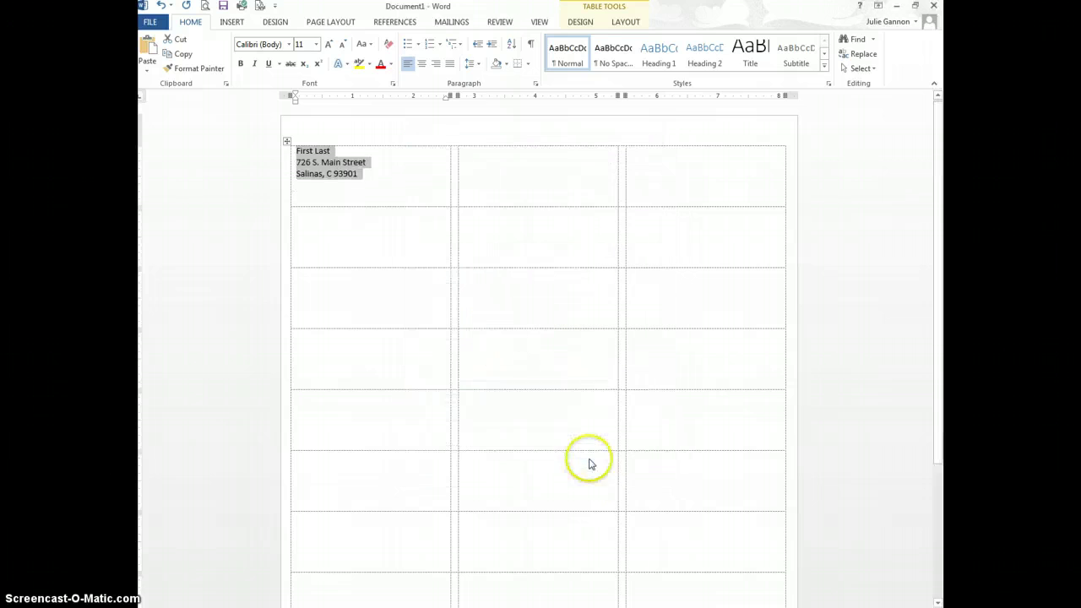
pyautogui.click(296, 152)
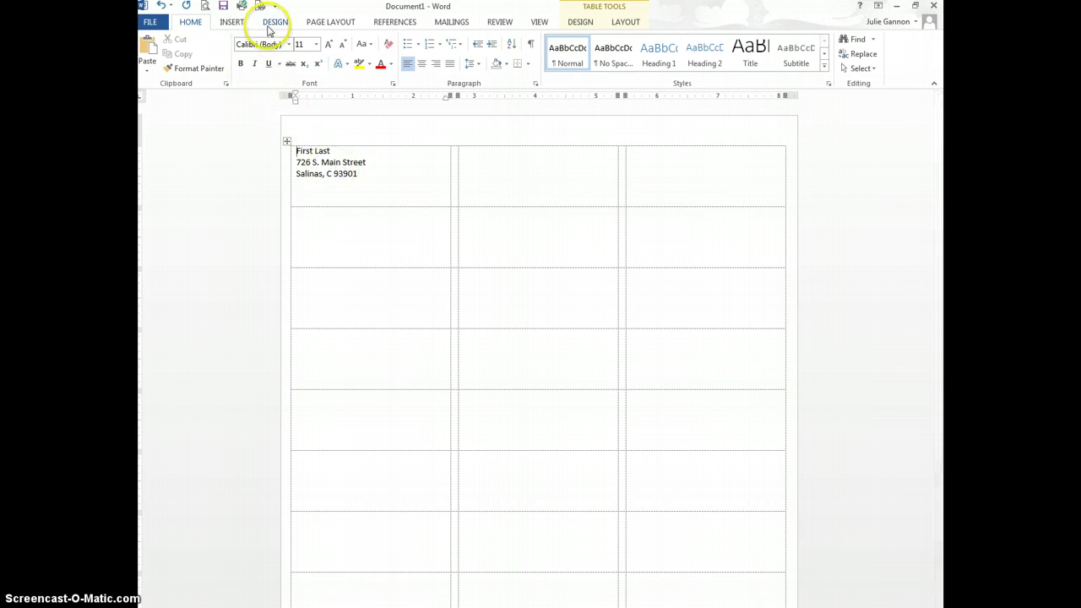
# Insert the heart picture from the Desktop into the first label and shrink it to 0.57 inches.
pyautogui.click(232, 22)
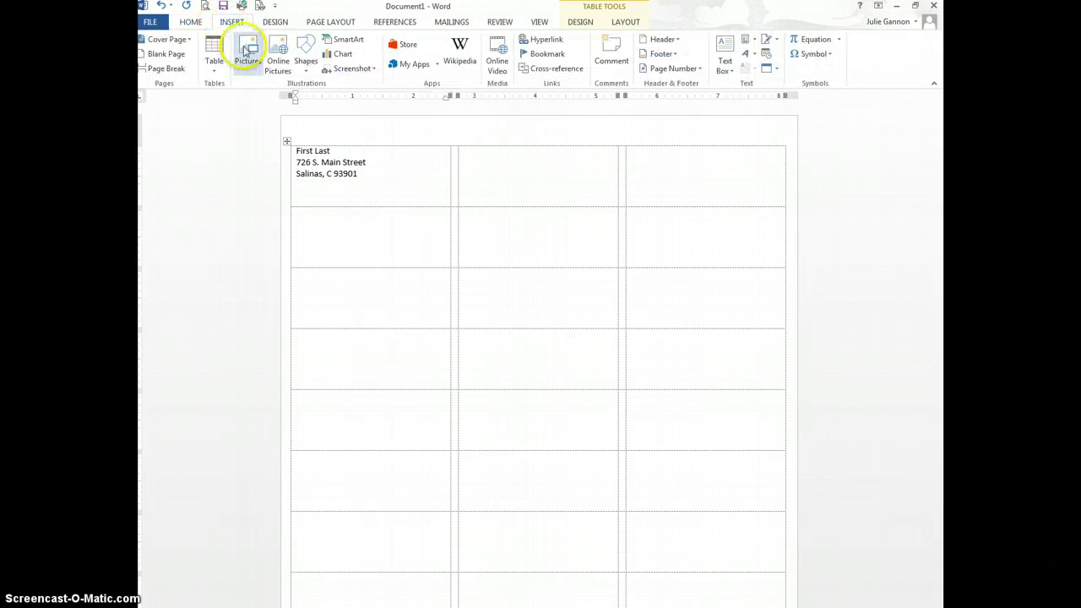
pyautogui.click(247, 56)
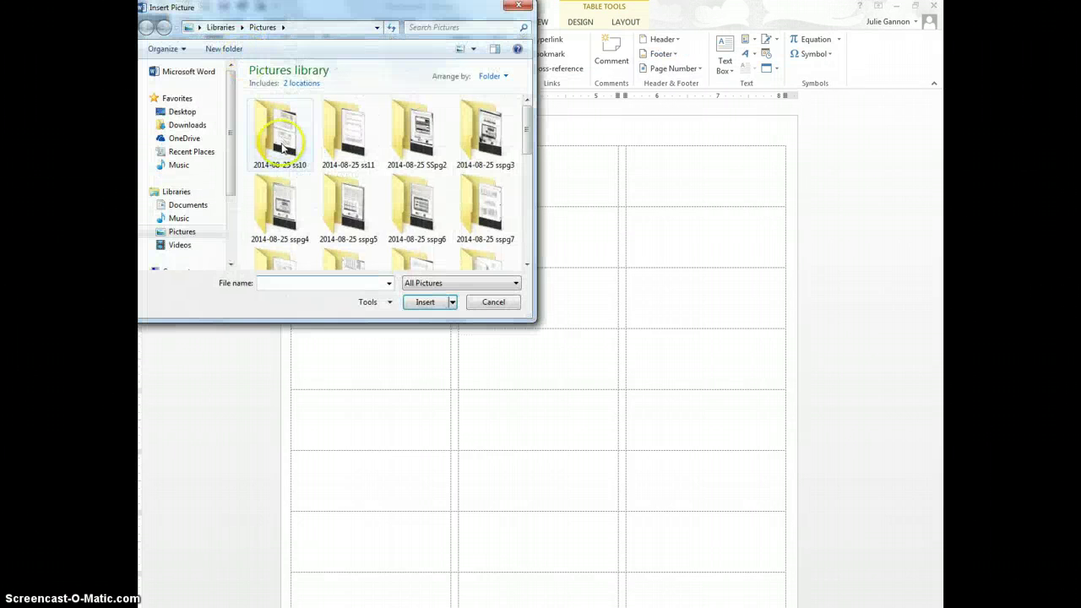
pyautogui.click(179, 112)
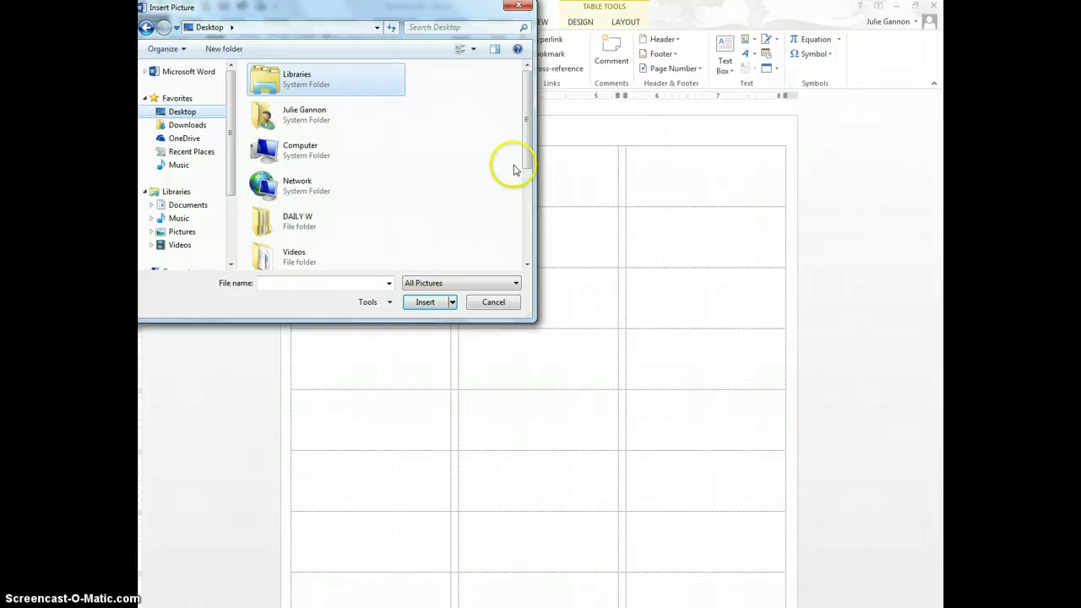
pyautogui.moveTo(526, 157); pyautogui.dragTo(526, 207)
pyautogui.click(308, 203)
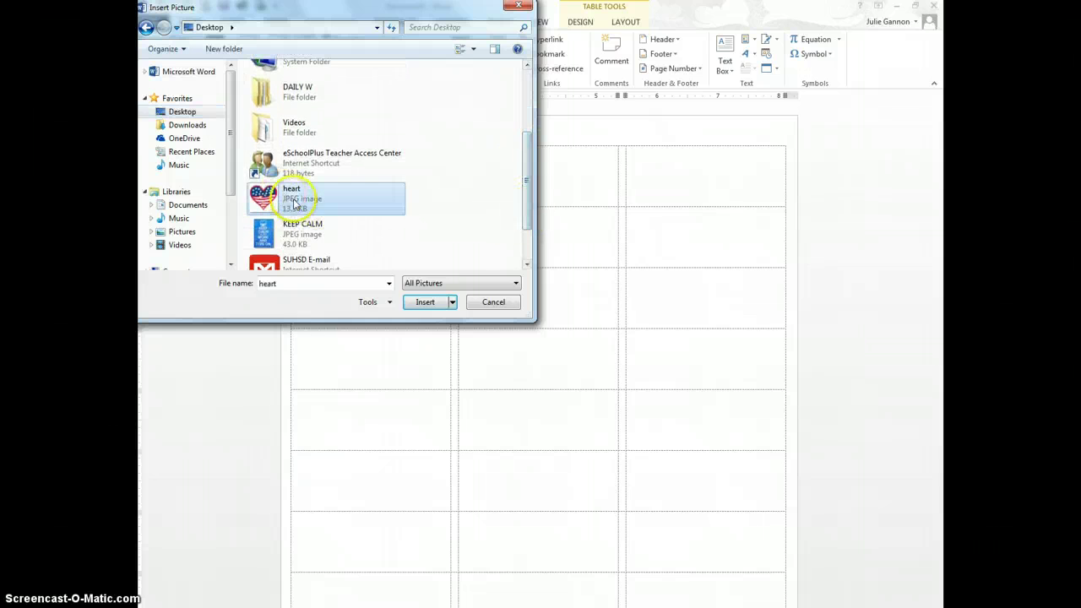
pyautogui.click(424, 302)
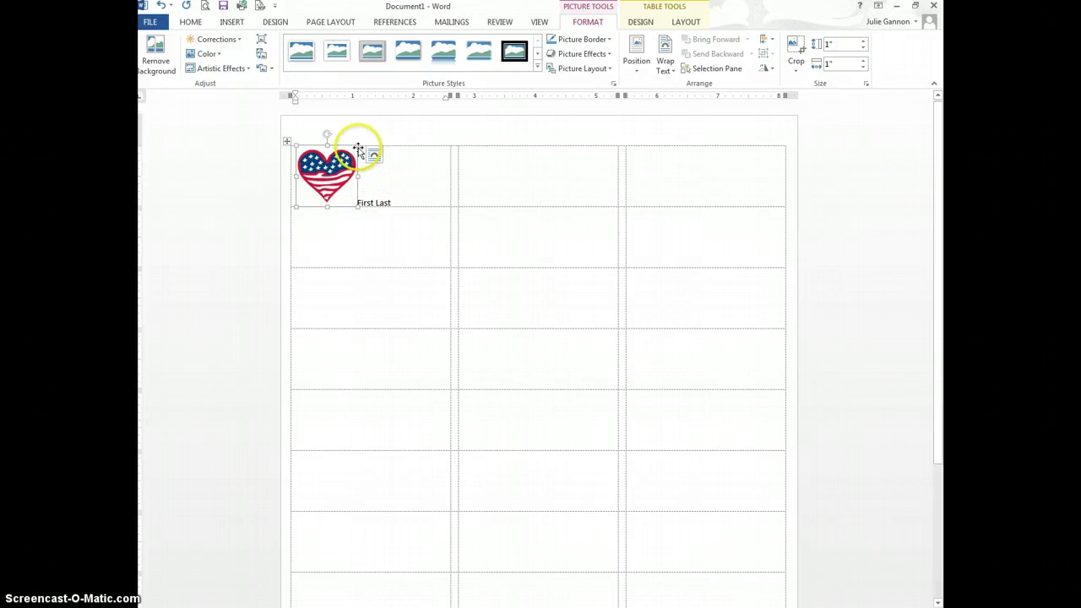
pyautogui.moveTo(358, 145); pyautogui.dragTo(331, 145)
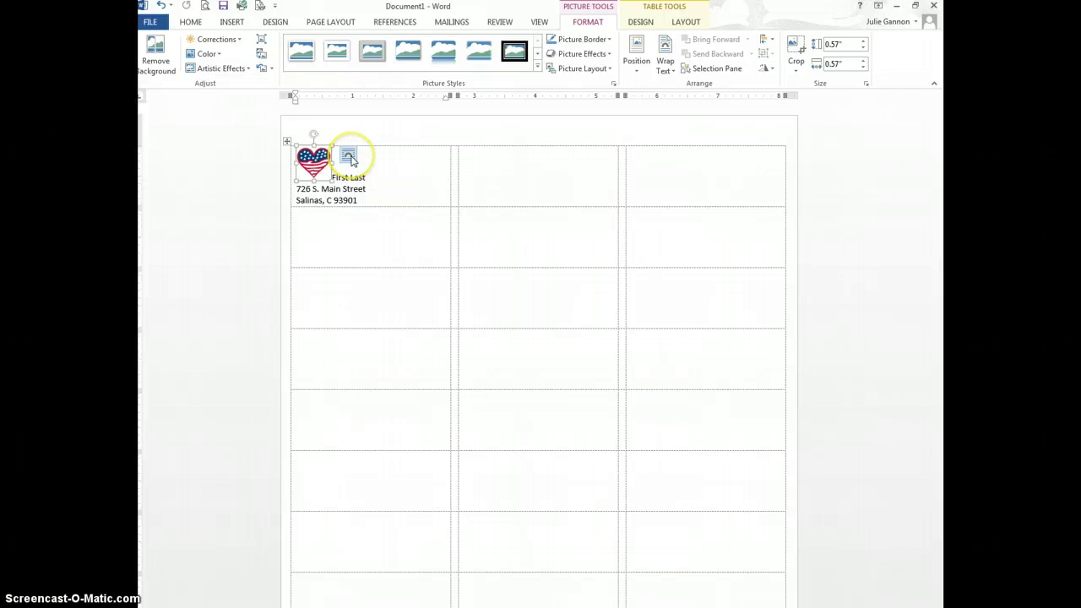
# Give the heart picture Tight text wrapping and move it below the name line.
pyautogui.click(348, 156)
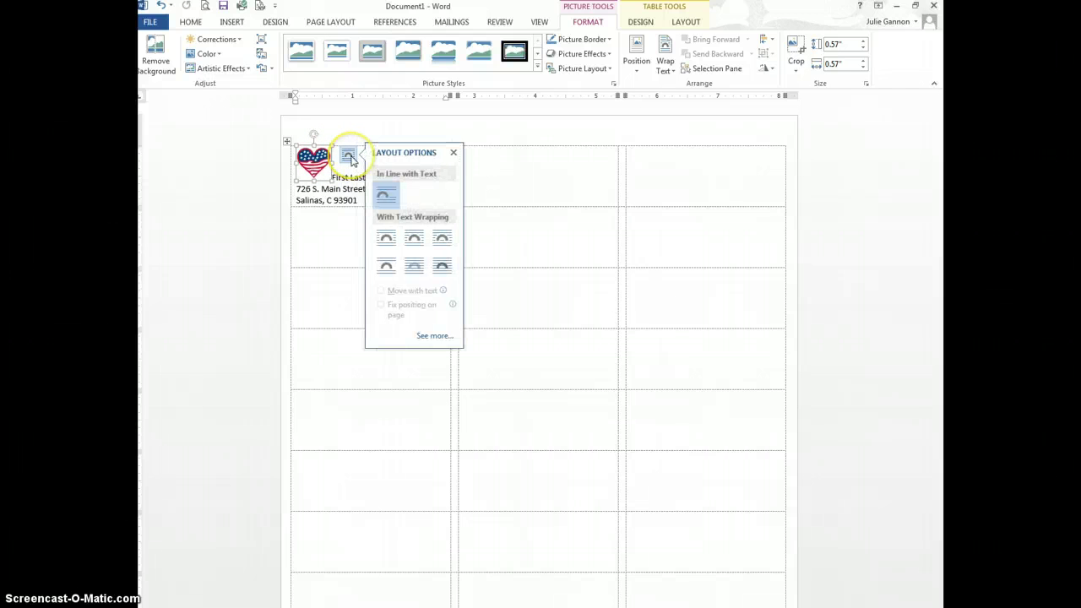
pyautogui.click(435, 337)
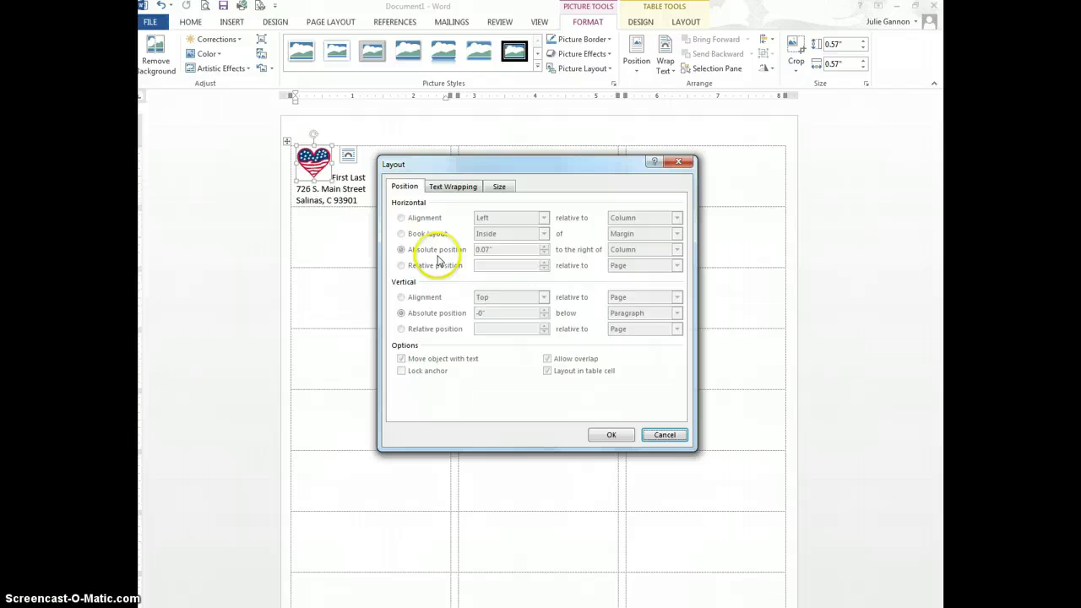
pyautogui.click(449, 186)
pyautogui.click(540, 228)
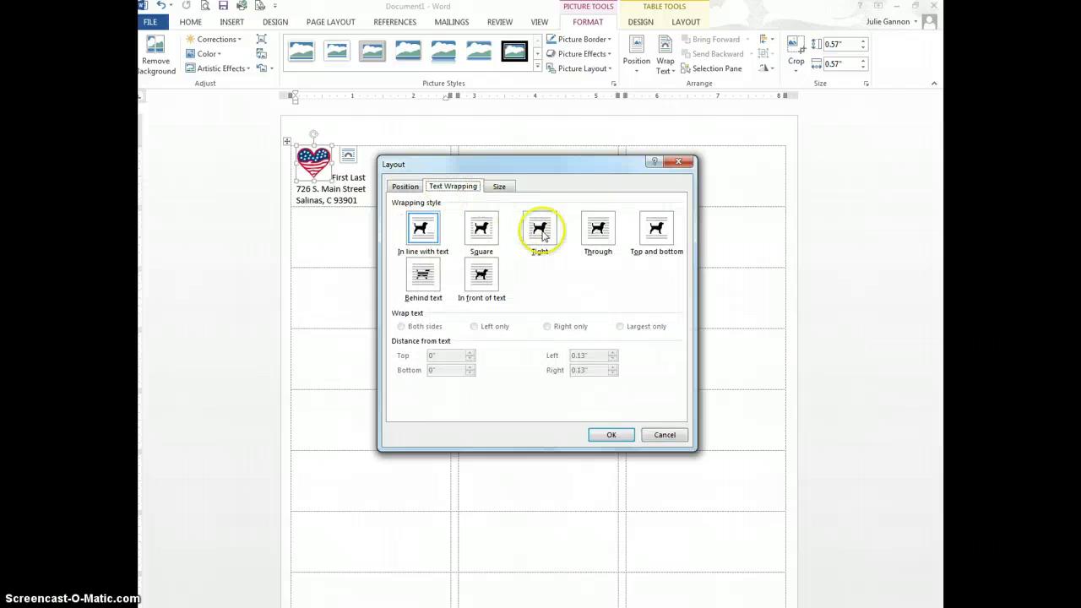
pyautogui.click(613, 433)
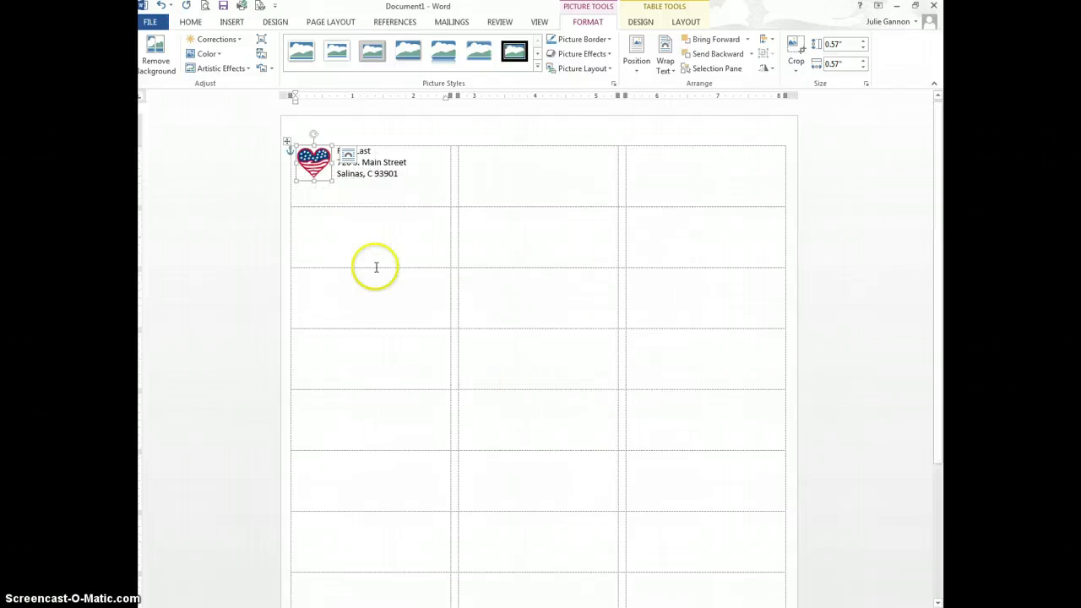
pyautogui.moveTo(312, 157); pyautogui.dragTo(314, 175)
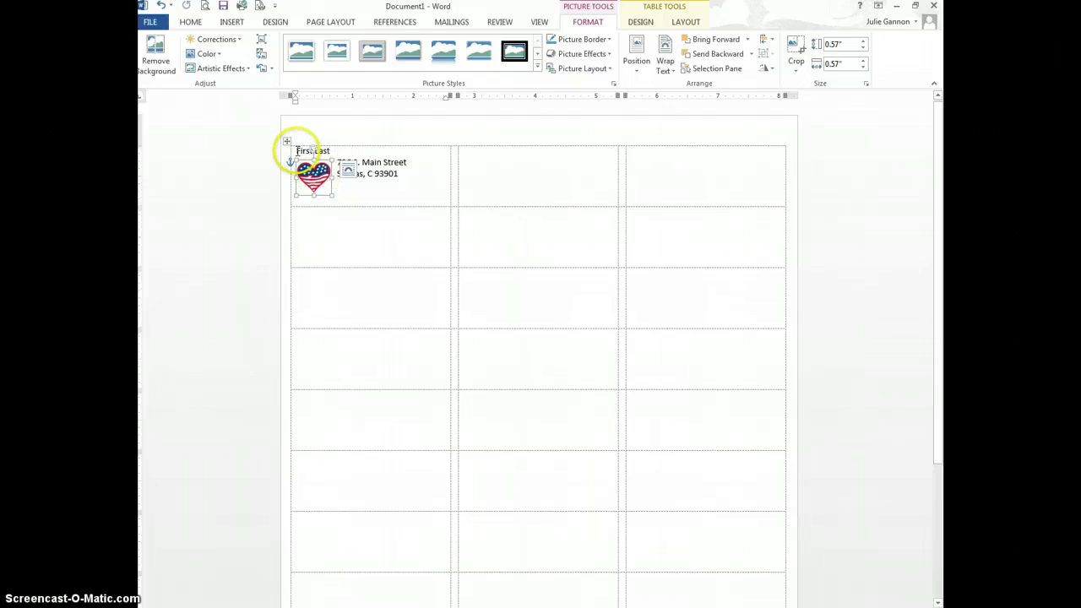
pyautogui.click(312, 150)
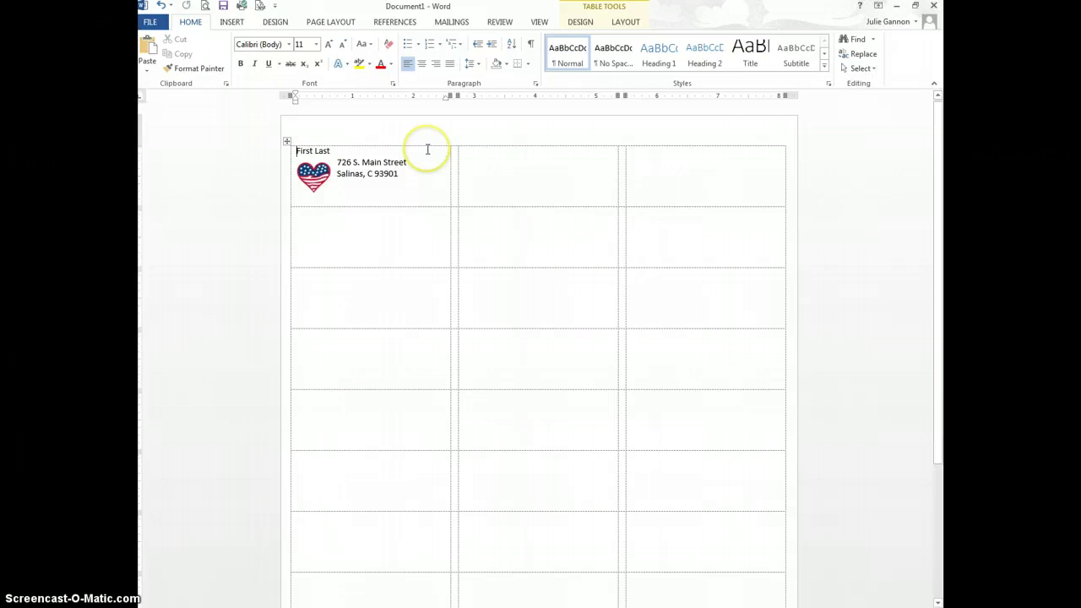
# Add blank lines above the table and the name, then place the heart at the label's top-left.
pyautogui.press('Return')
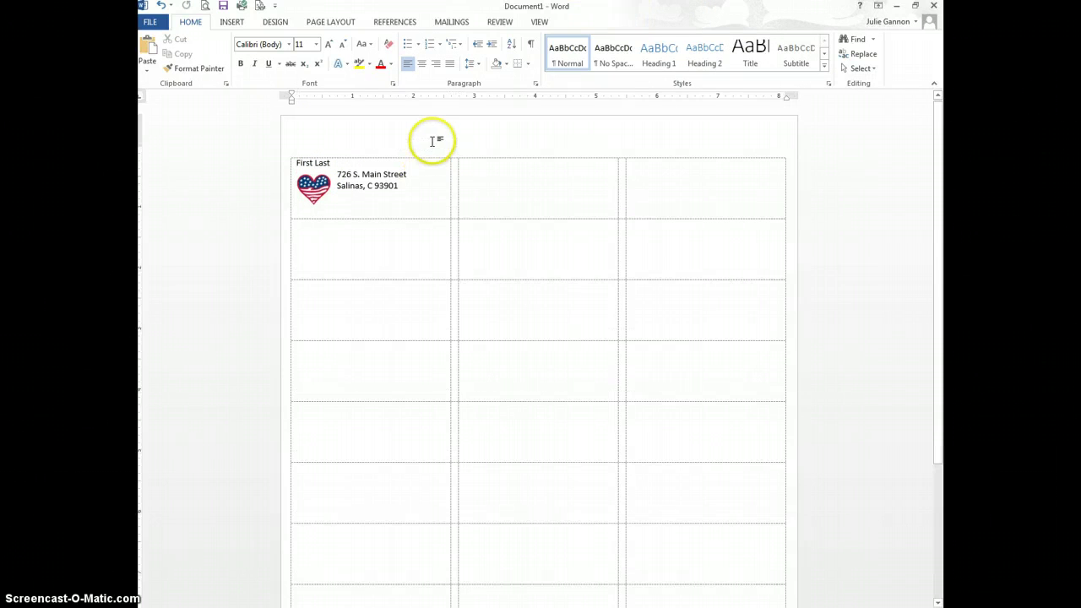
pyautogui.click(297, 162)
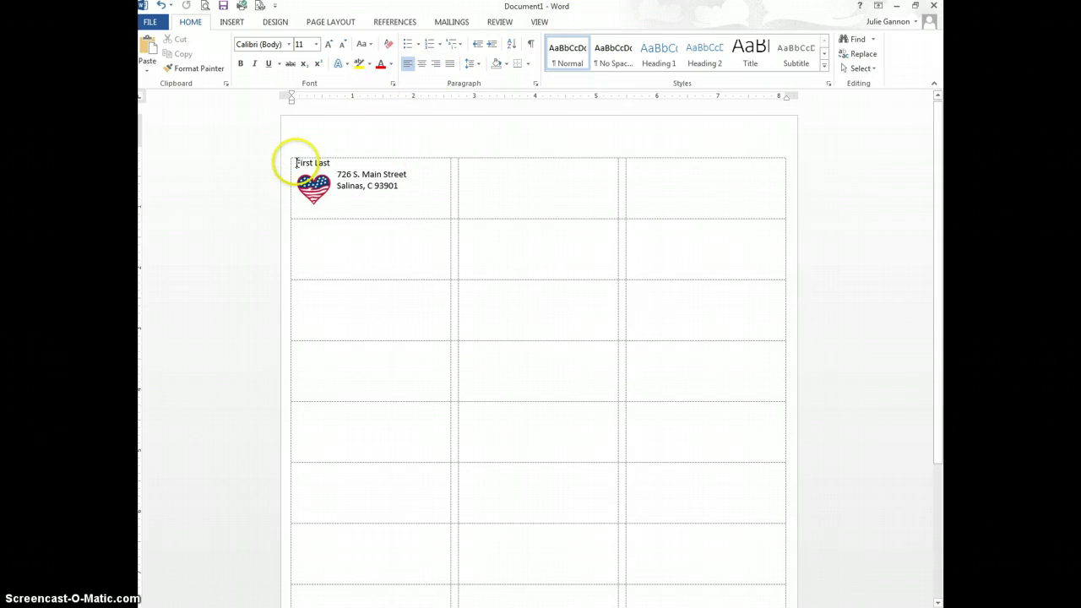
pyautogui.press('Return')
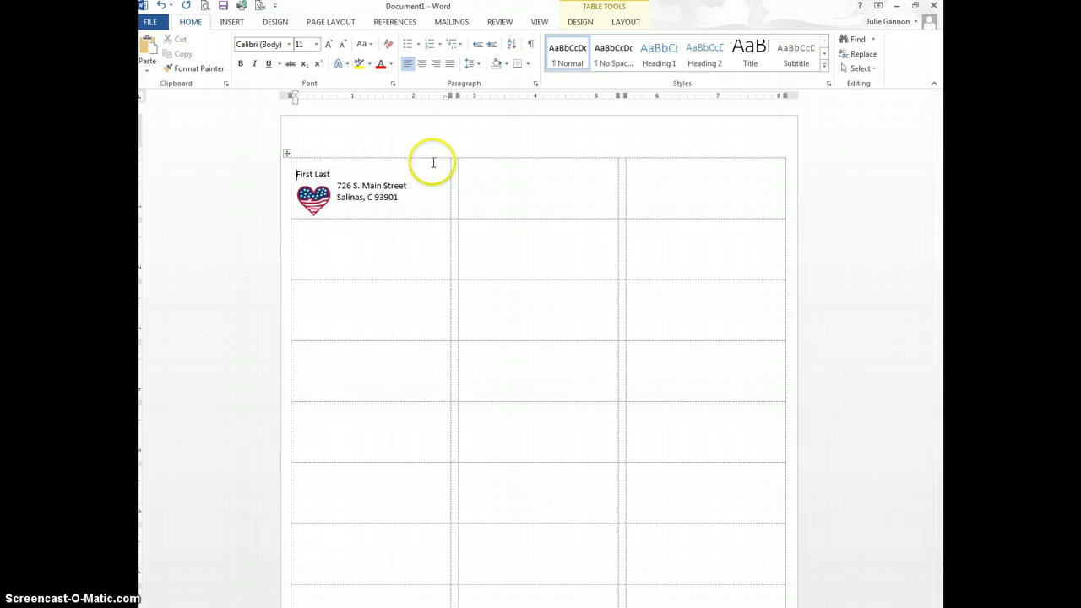
pyautogui.moveTo(301, 198); pyautogui.dragTo(308, 187)
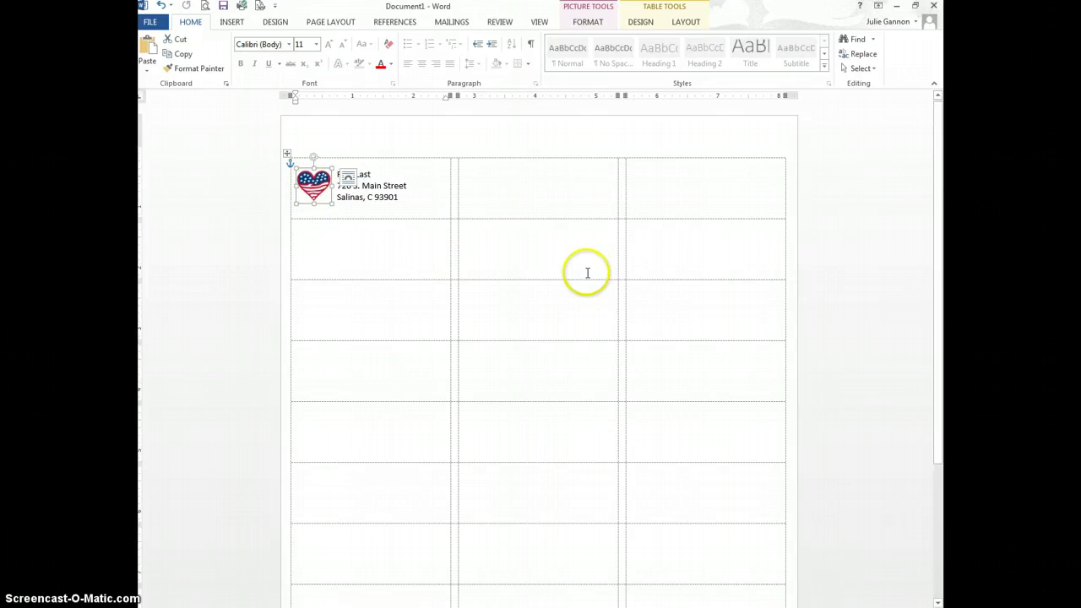
pyautogui.click(416, 194)
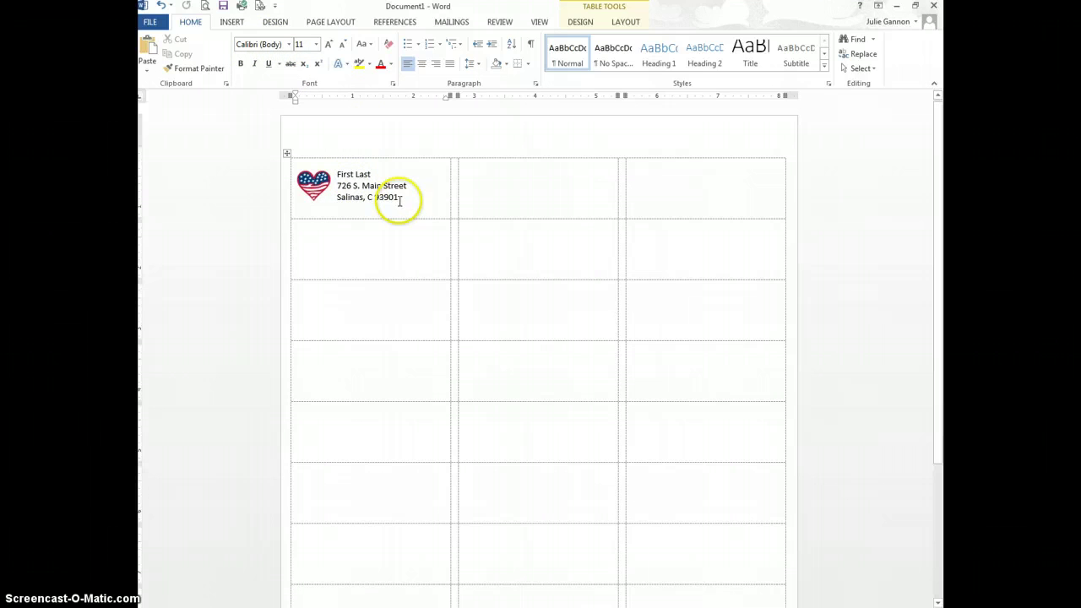
# Set the name and address lines in Papyrus after briefly trying Gadugi.
pyautogui.moveTo(401, 200); pyautogui.dragTo(339, 173)
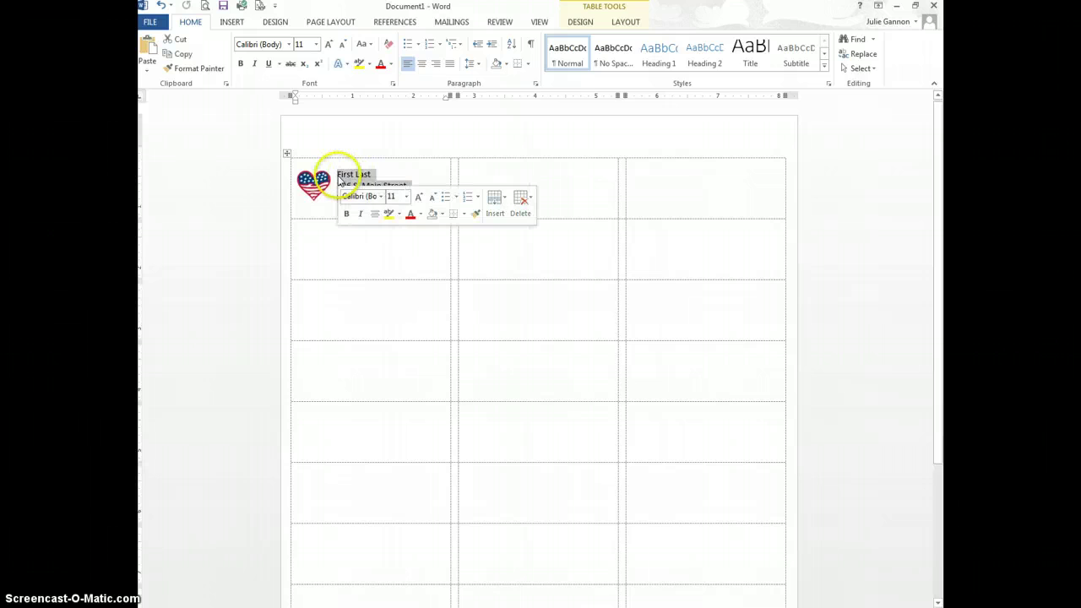
pyautogui.click(290, 45)
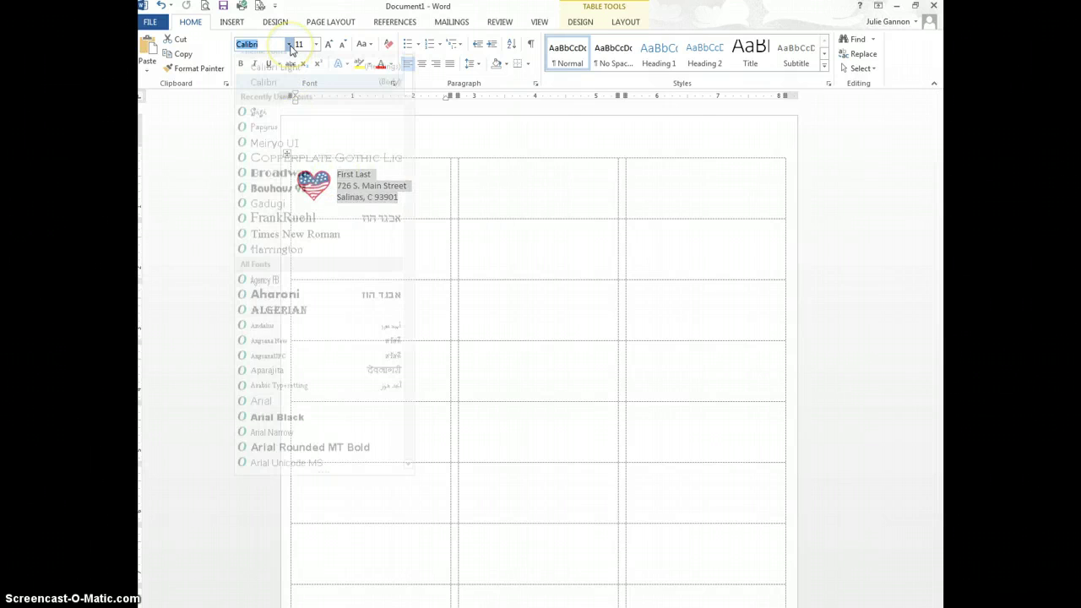
pyautogui.click(323, 214)
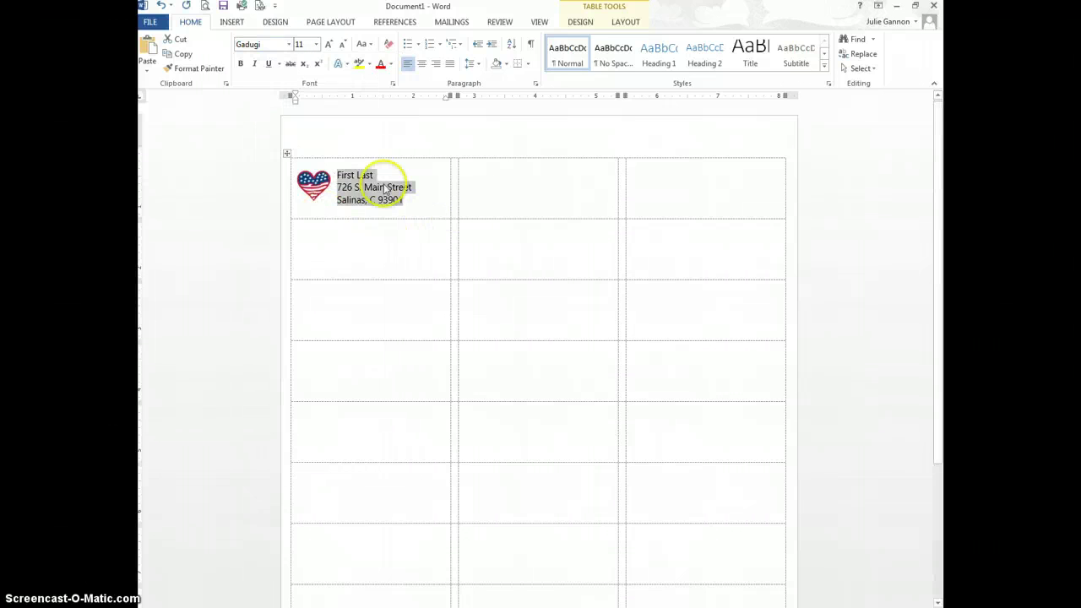
pyautogui.click(288, 45)
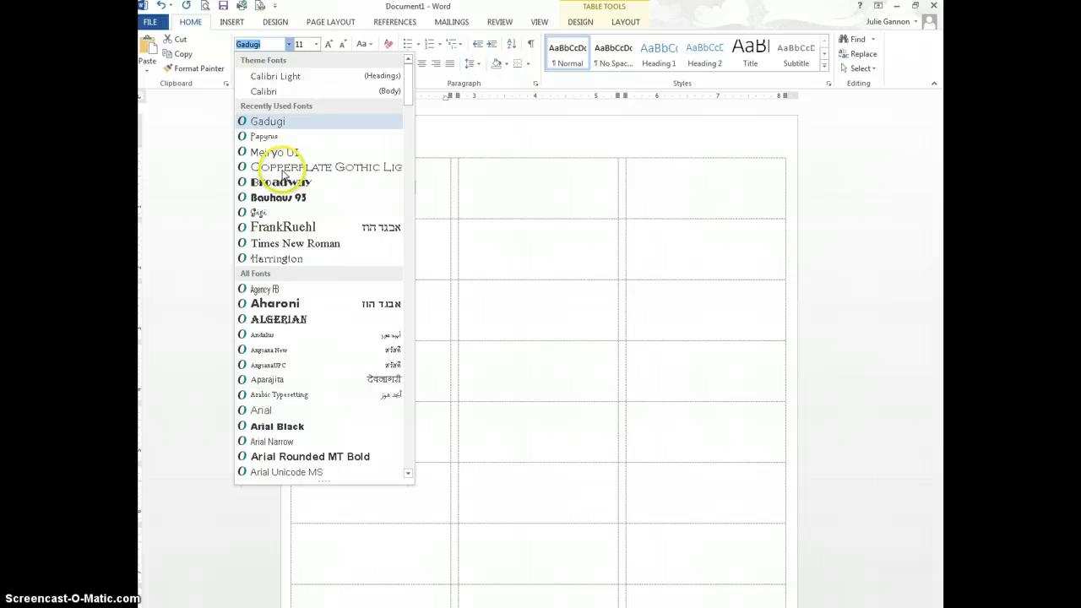
pyautogui.click(267, 137)
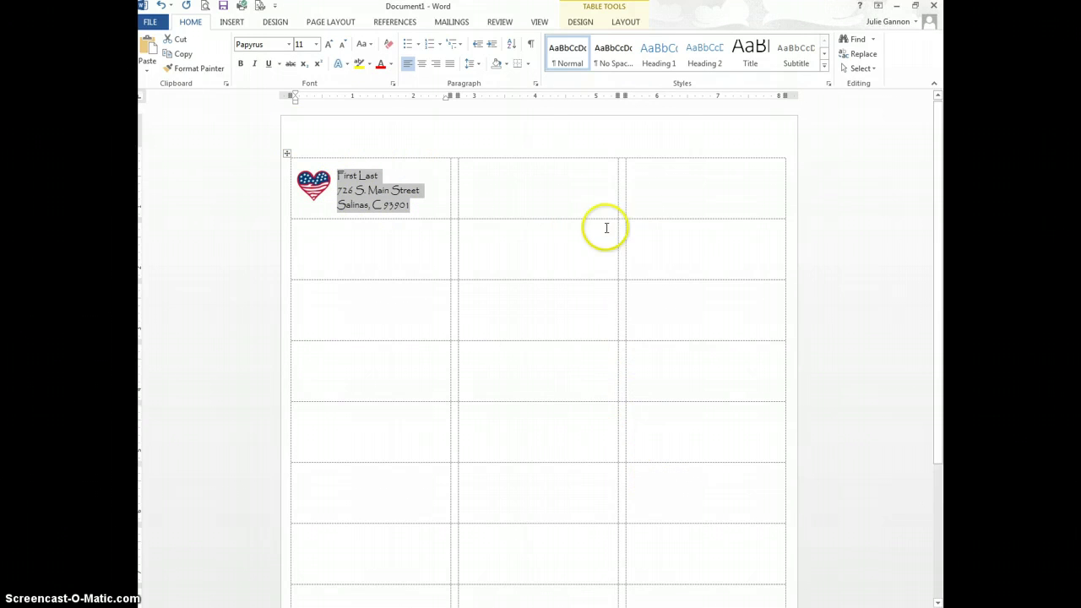
# Run Update Labels so every label repeats the heart and Papyrus address.
pyautogui.click(452, 23)
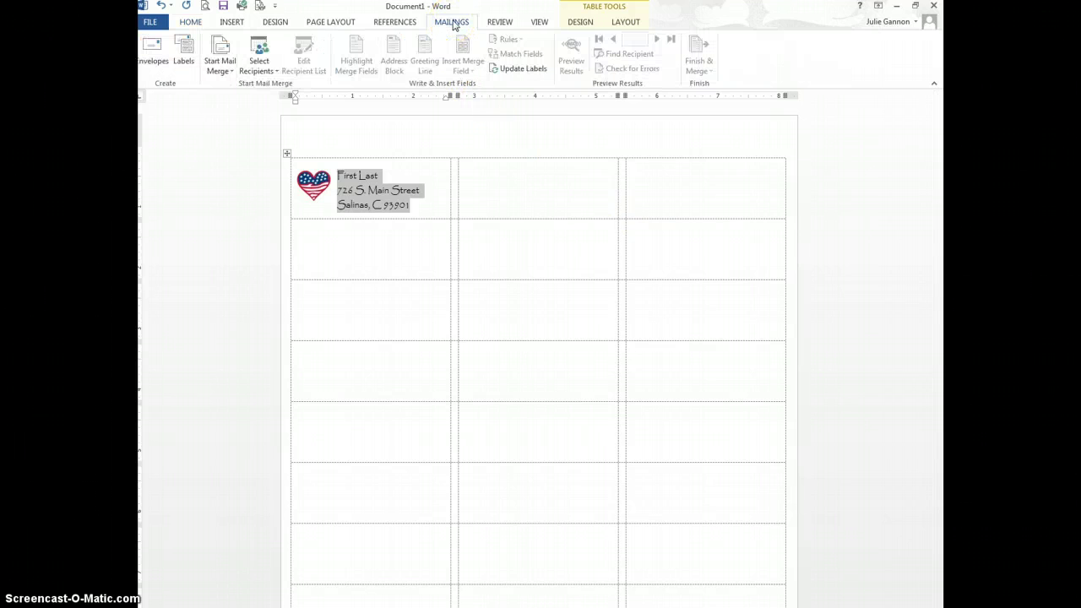
pyautogui.click(521, 73)
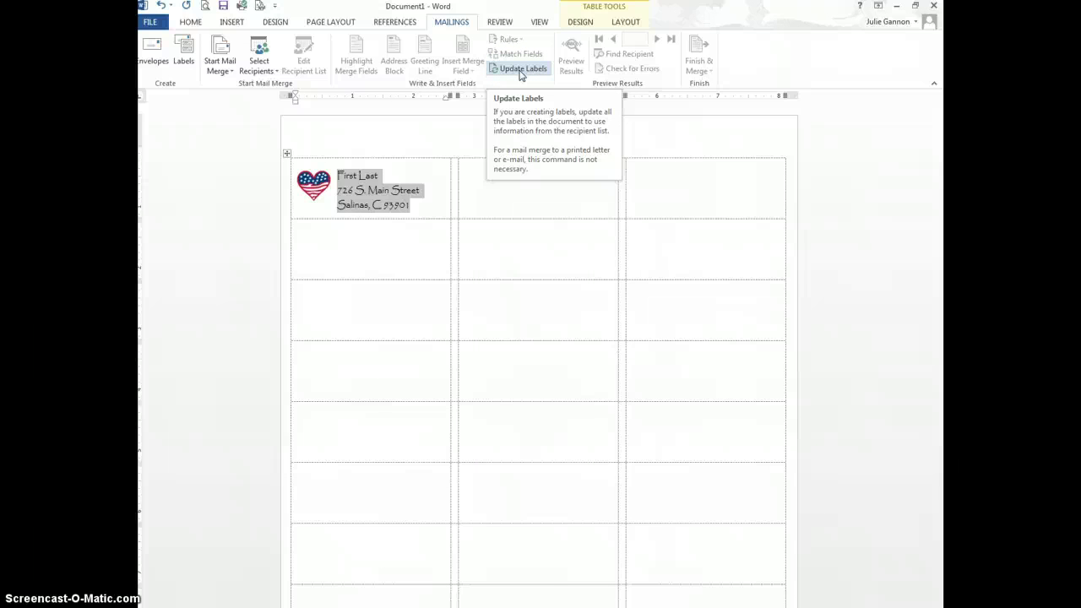
pyautogui.click(521, 73)
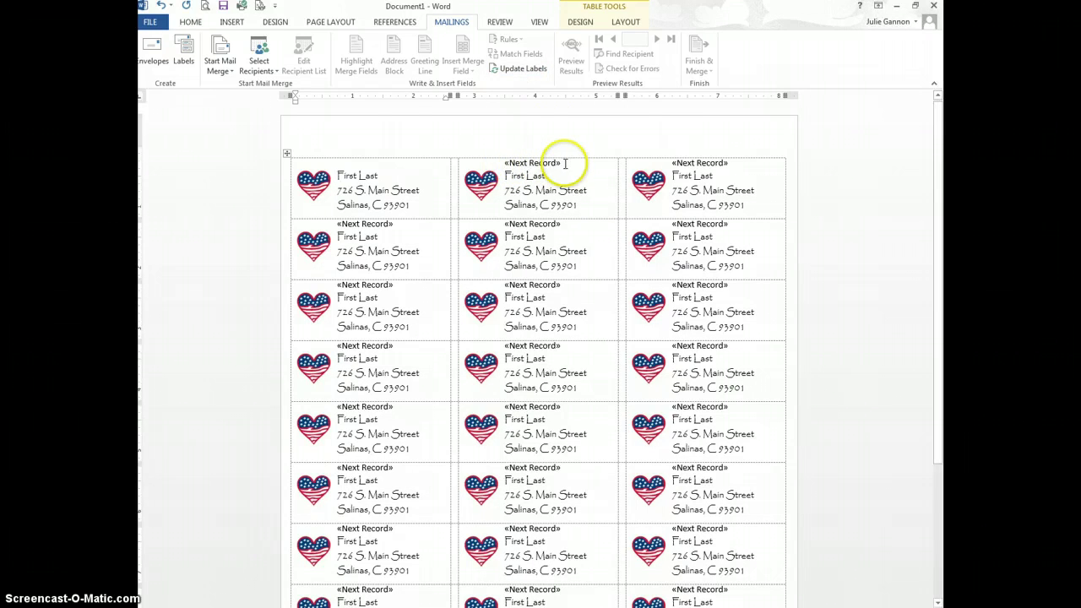
pyautogui.click(337, 176)
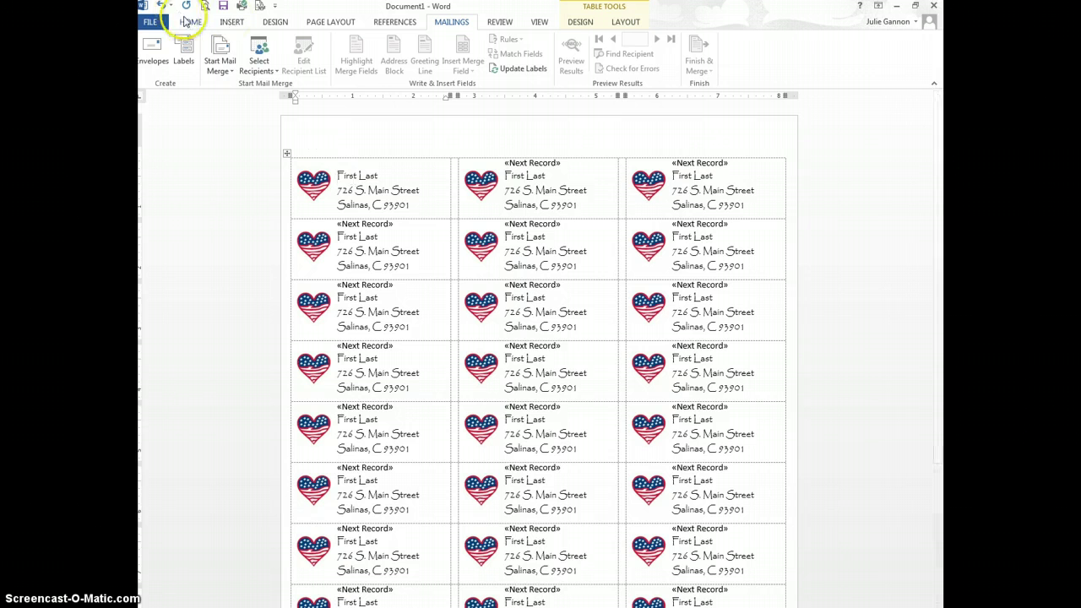
# Highlight just the «Next Record» field text in the second label of the top row.
pyautogui.click(188, 23)
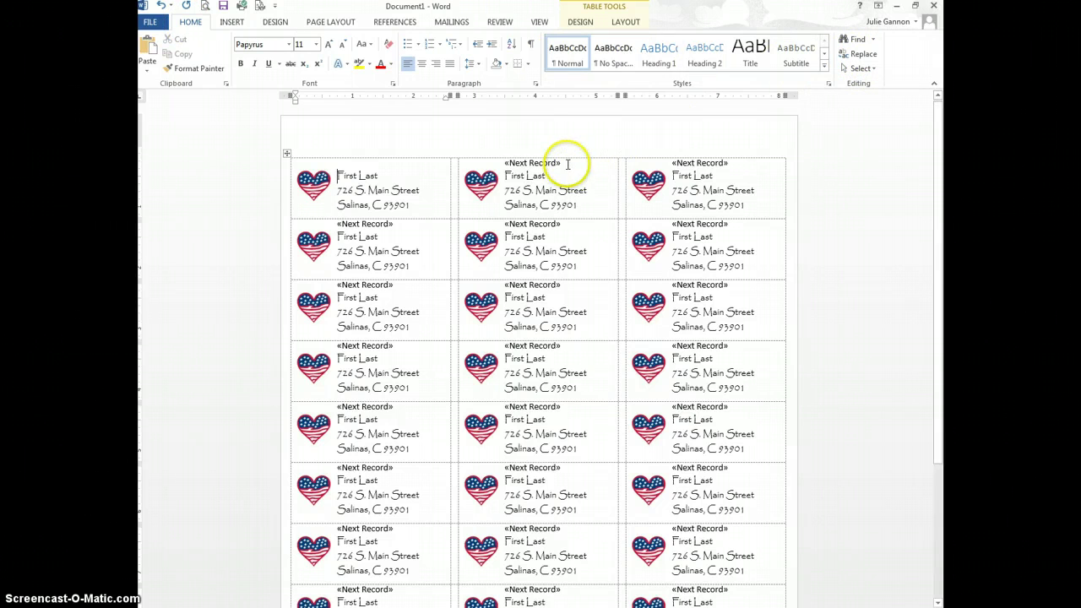
pyautogui.moveTo(550, 162); pyautogui.dragTo(519, 162)
pyautogui.click(498, 168)
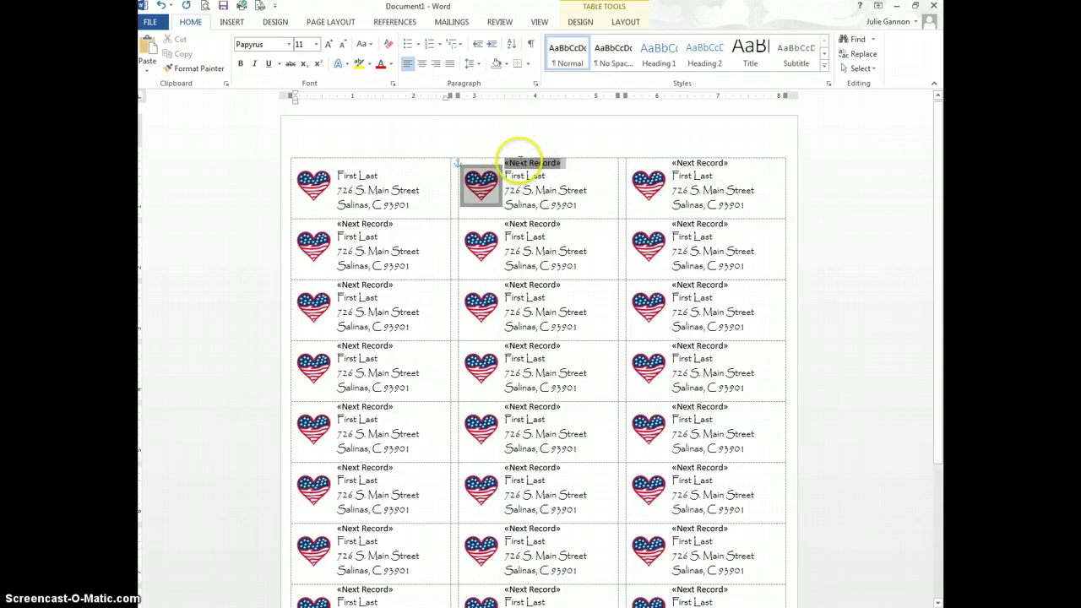
pyautogui.click(553, 162)
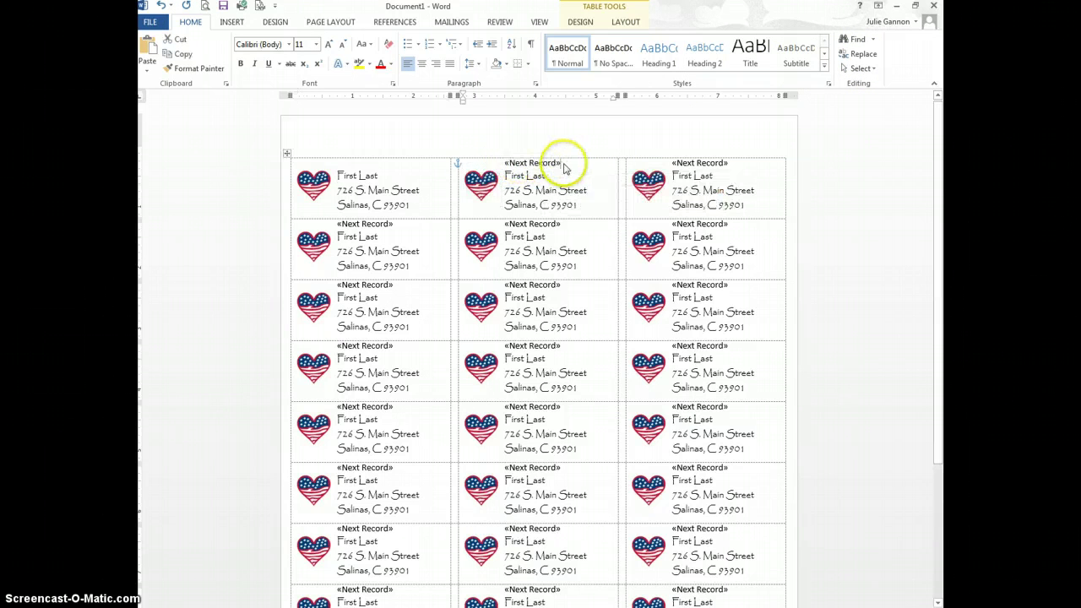
pyautogui.tripleClick(494, 169)
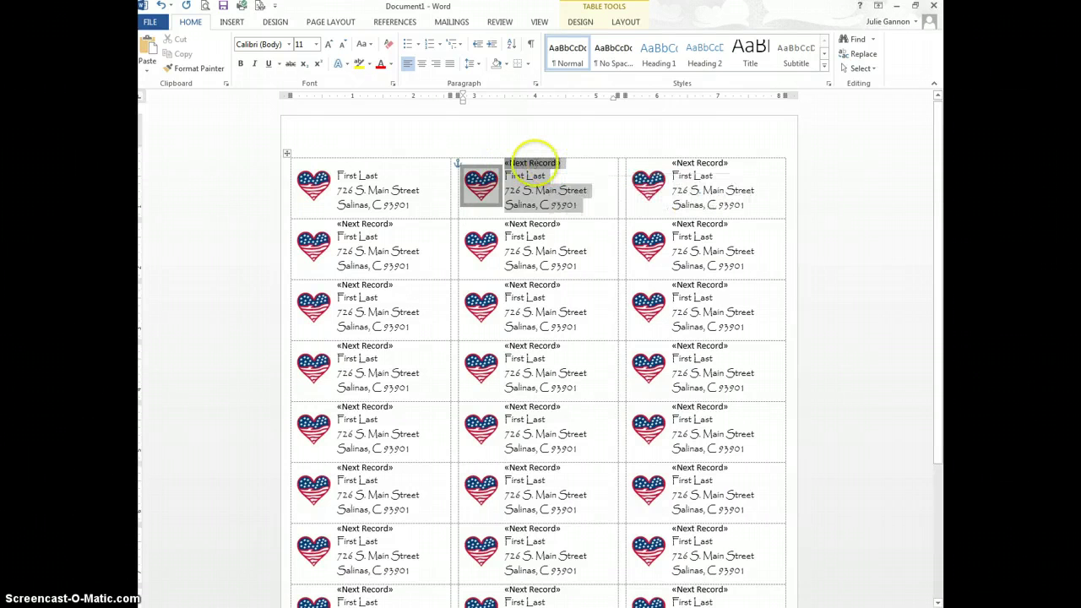
pyautogui.click(505, 162)
pyautogui.tripleClick(517, 160)
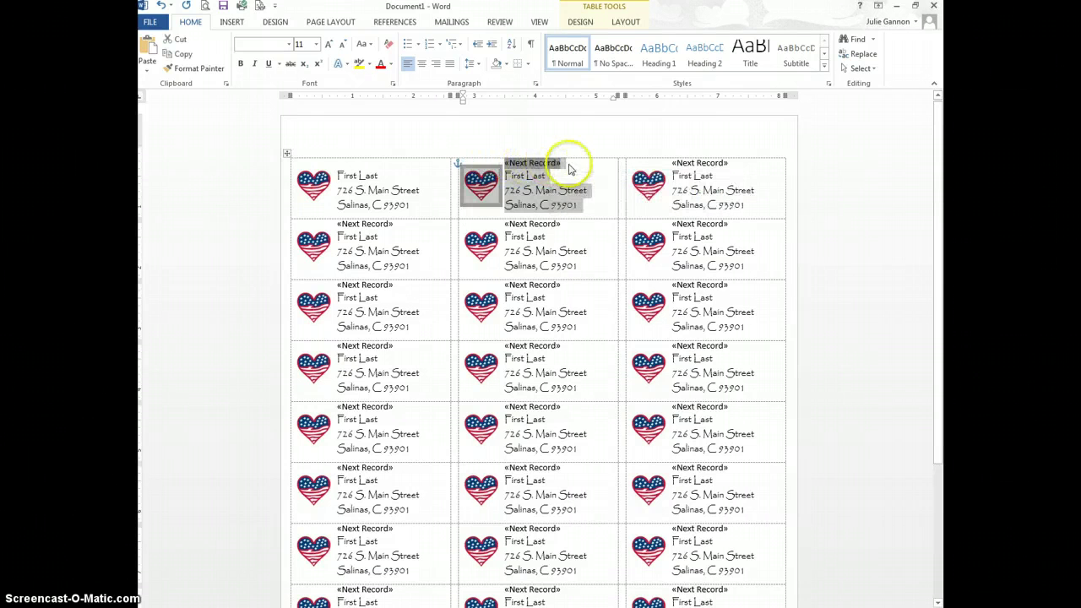
pyautogui.click(562, 157)
pyautogui.moveTo(550, 162); pyautogui.dragTo(511, 160)
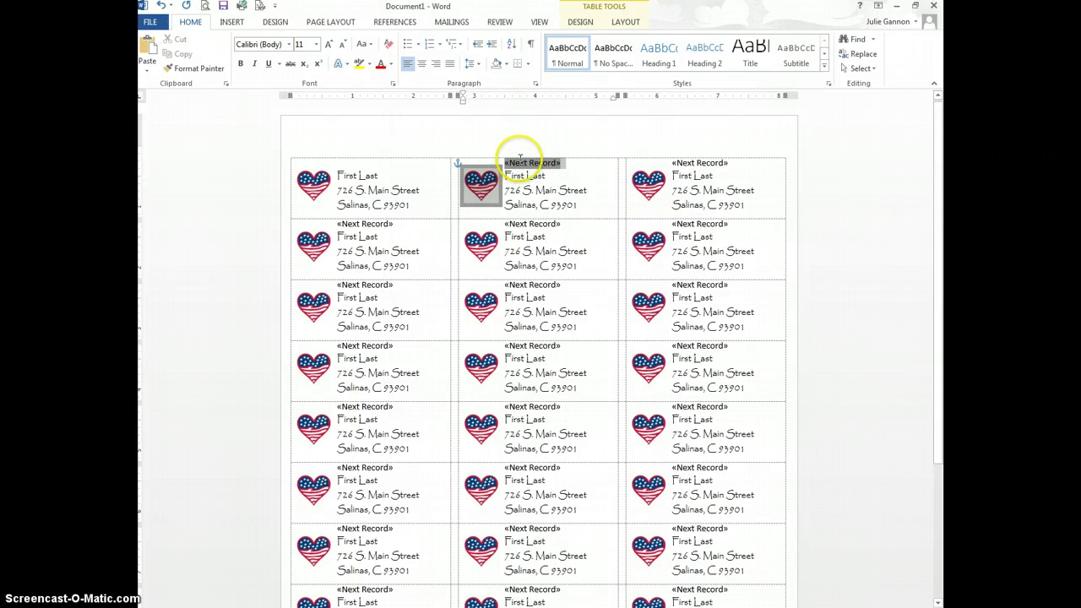
pyautogui.click(557, 156)
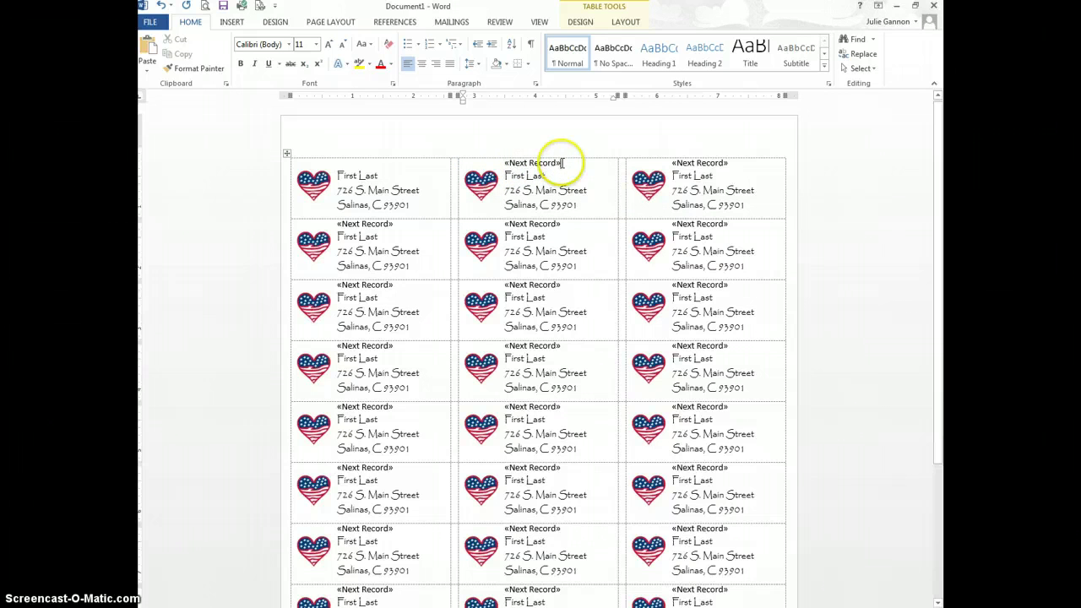
pyautogui.click(524, 160)
pyautogui.moveTo(511, 162); pyautogui.dragTo(500, 167)
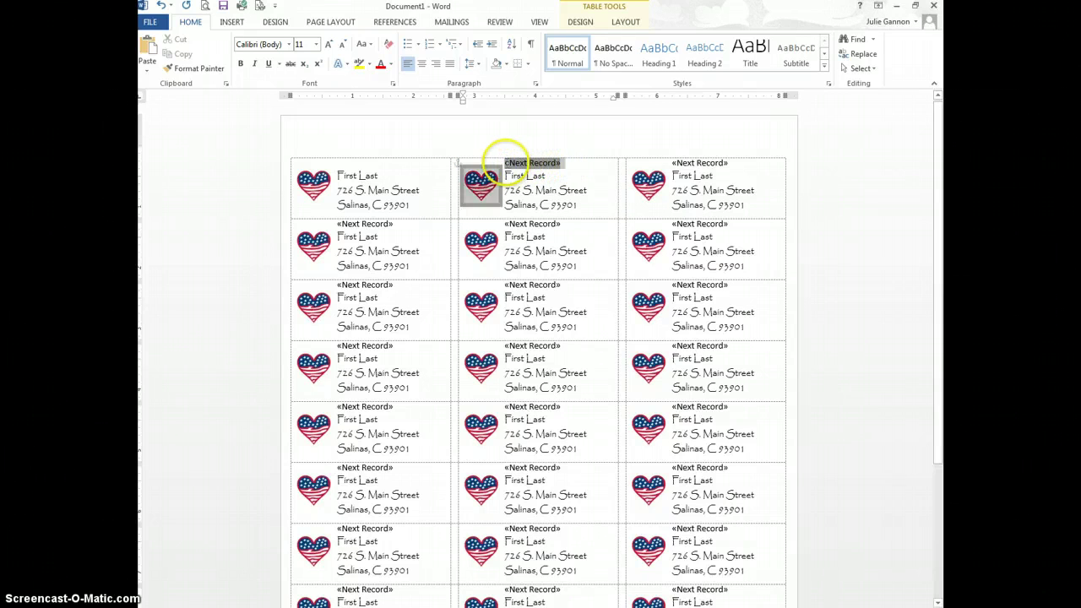
pyautogui.click(511, 168)
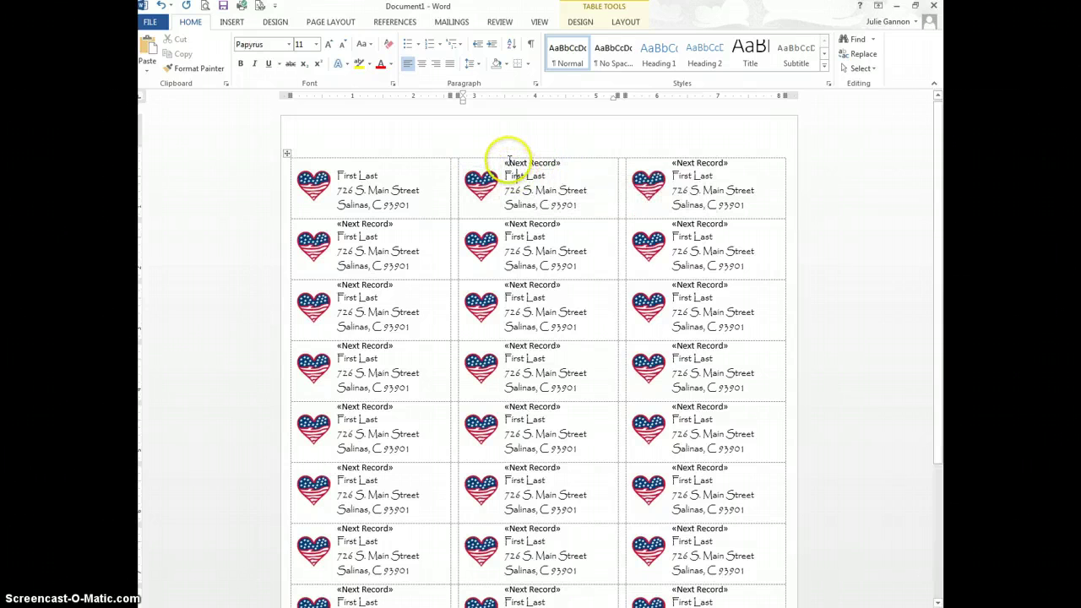
pyautogui.moveTo(515, 163); pyautogui.dragTo(562, 157)
pyautogui.hotkey('ctrl', 'c')
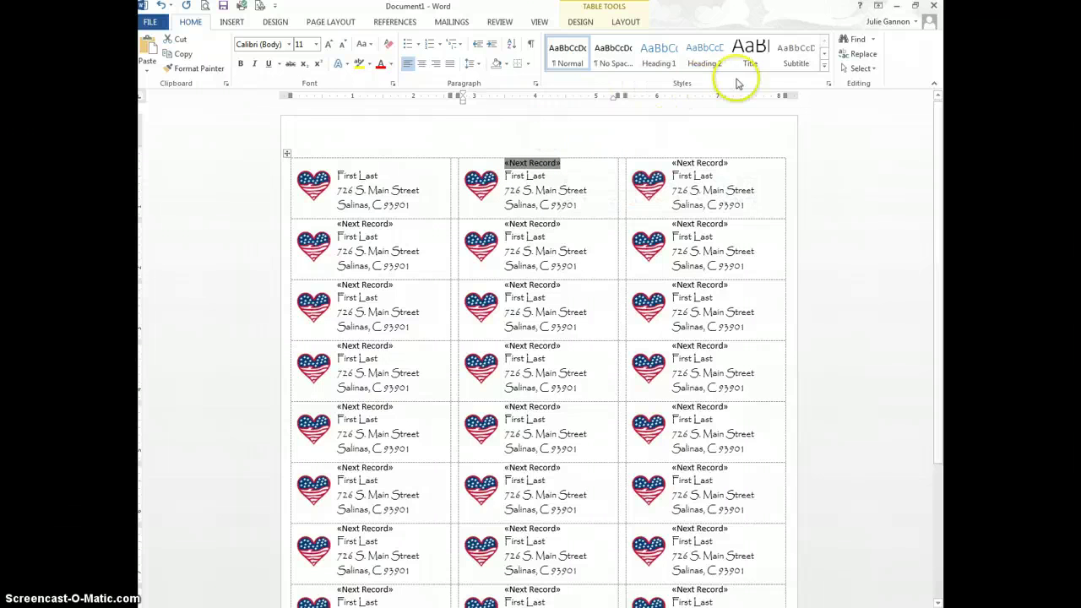
# Use Find and Replace to replace all 29 «Next Record» fields with nothing.
pyautogui.click(856, 54)
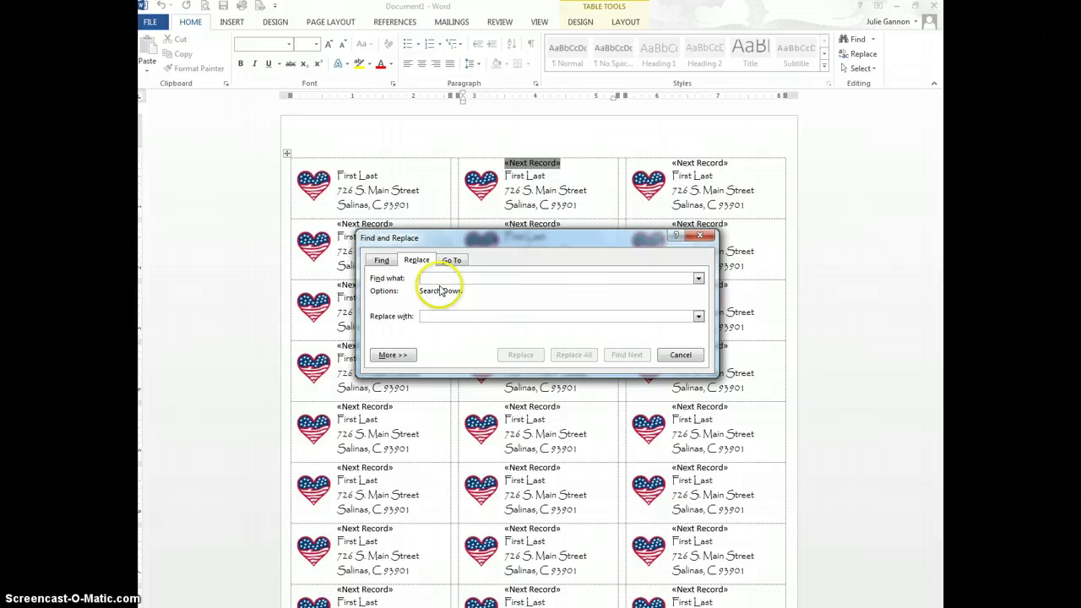
pyautogui.hotkey('ctrl', 'v')
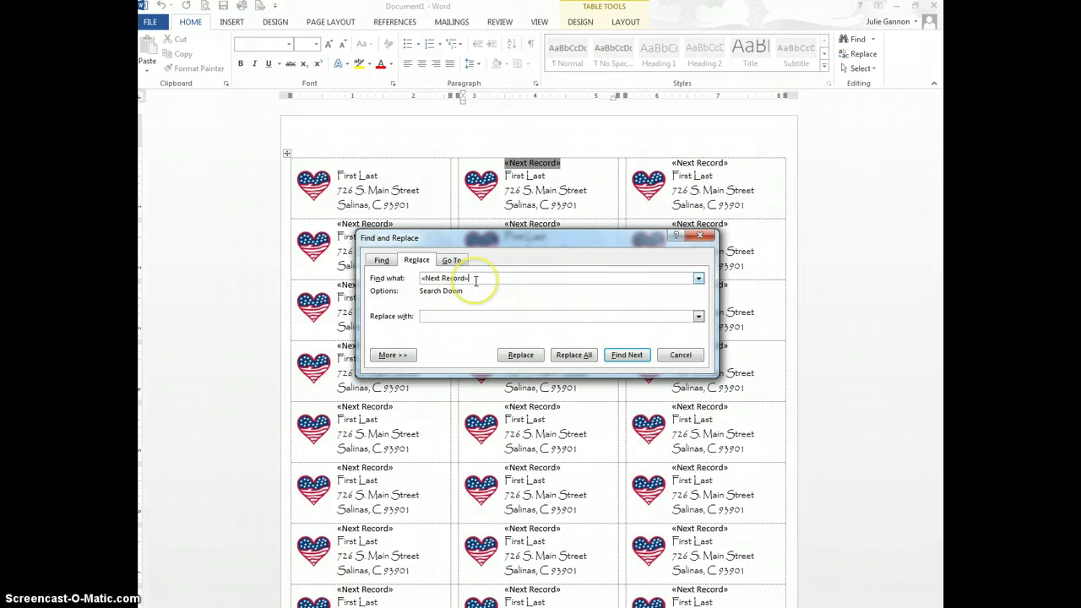
pyautogui.click(506, 316)
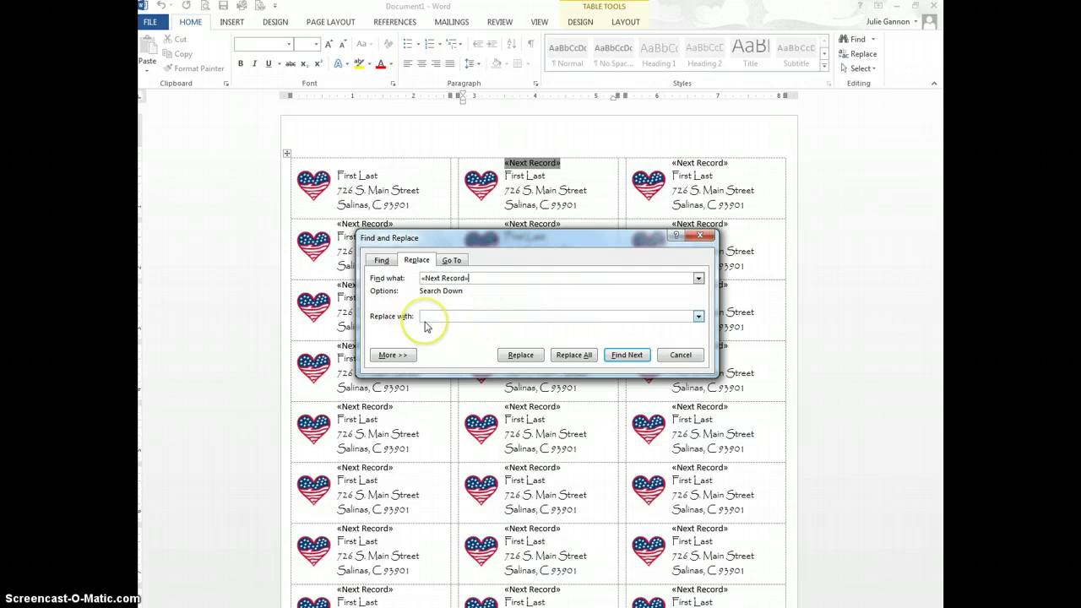
pyautogui.click(574, 355)
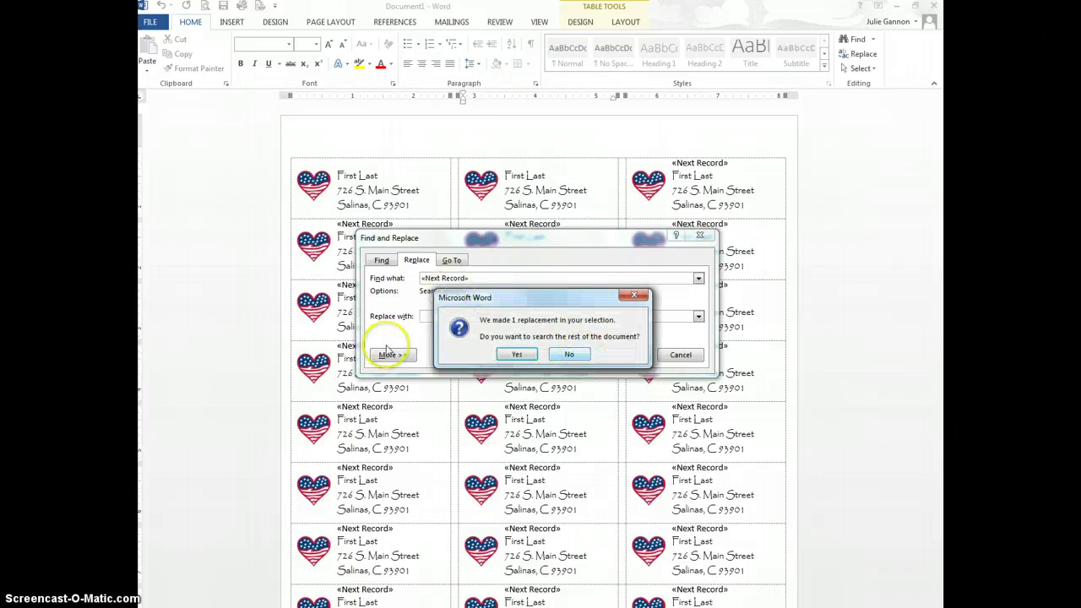
pyautogui.click(517, 355)
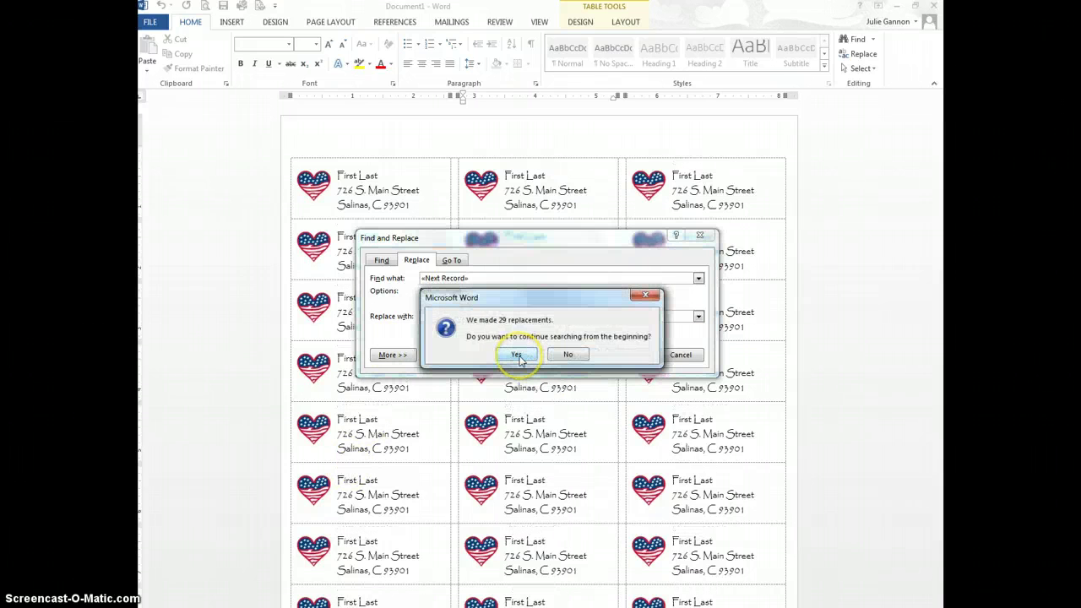
pyautogui.click(518, 355)
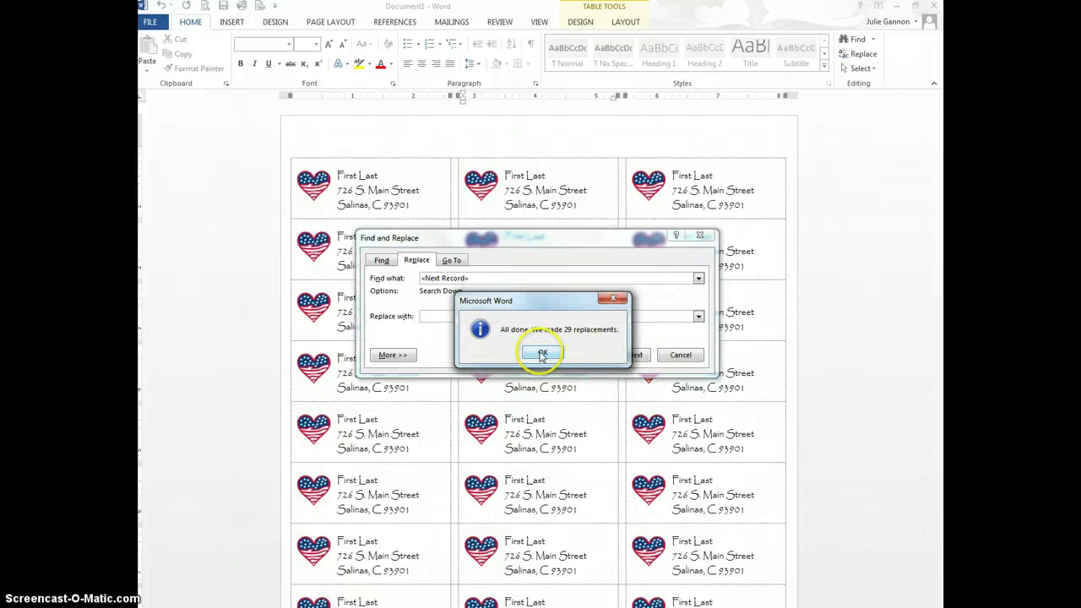
pyautogui.click(543, 356)
pyautogui.click(680, 354)
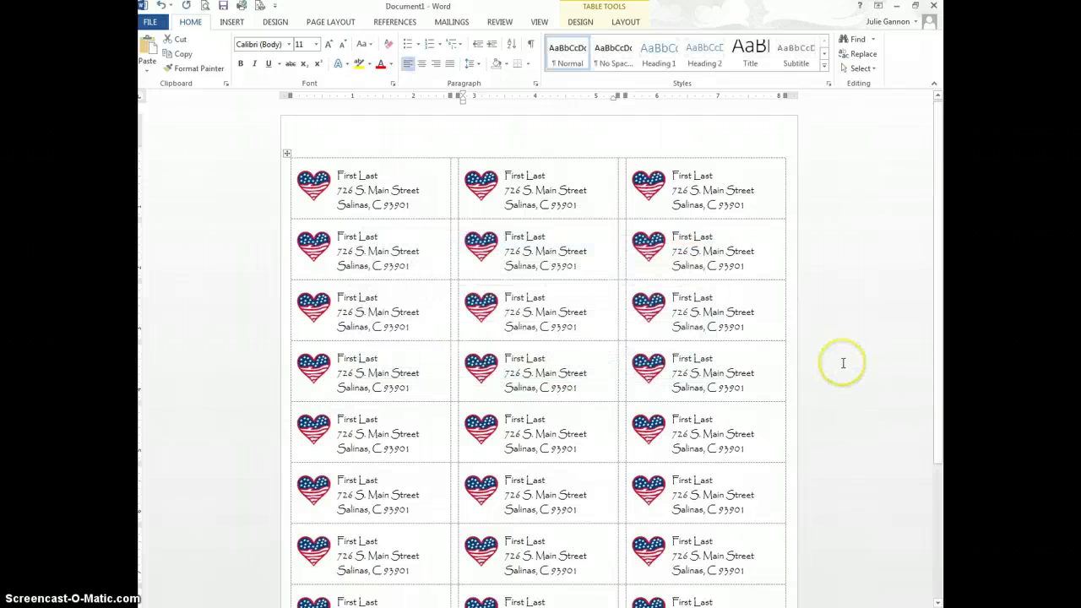